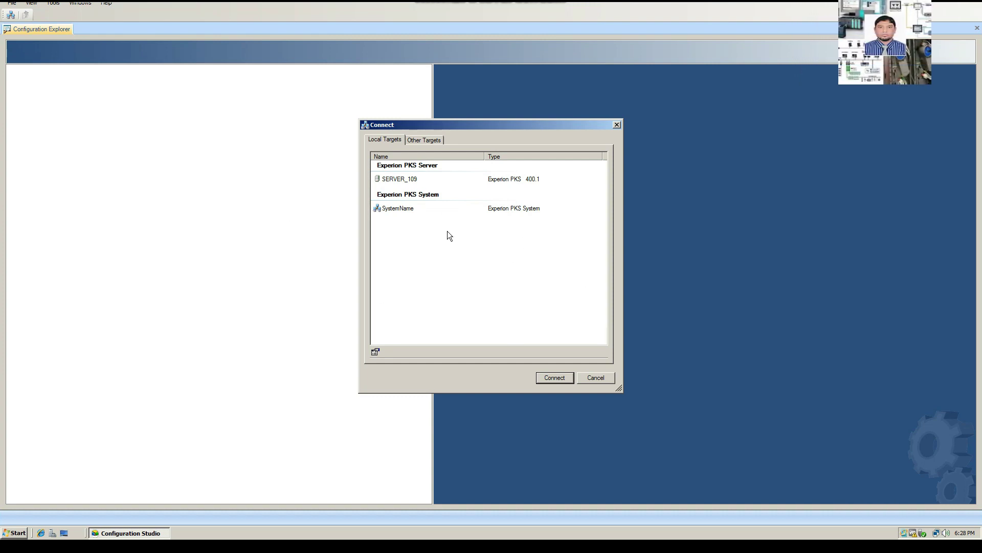
Connect to the local Experion PKS System target SystemName
{"action": "left_click", "coordinate": [397, 210]}
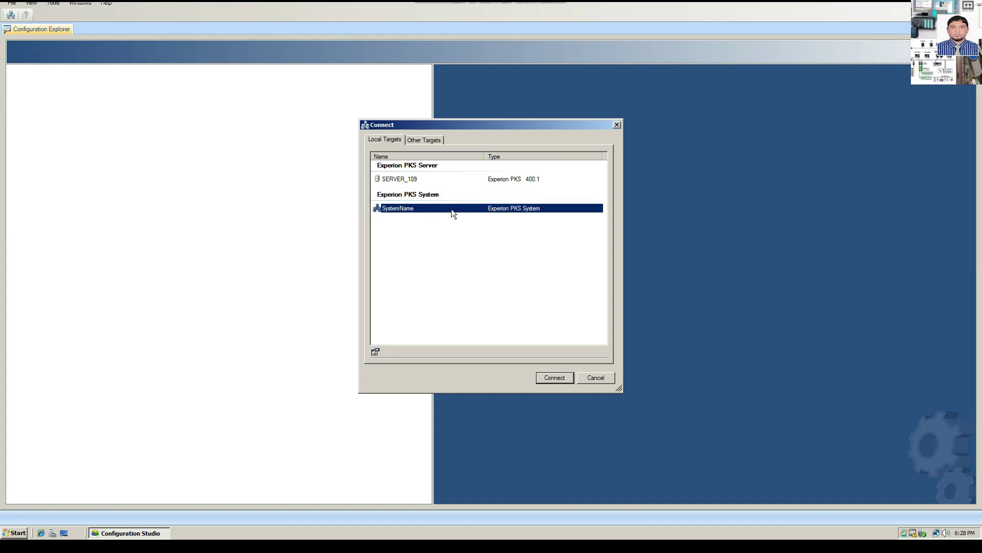
{"action": "left_click", "coordinate": [392, 181]}
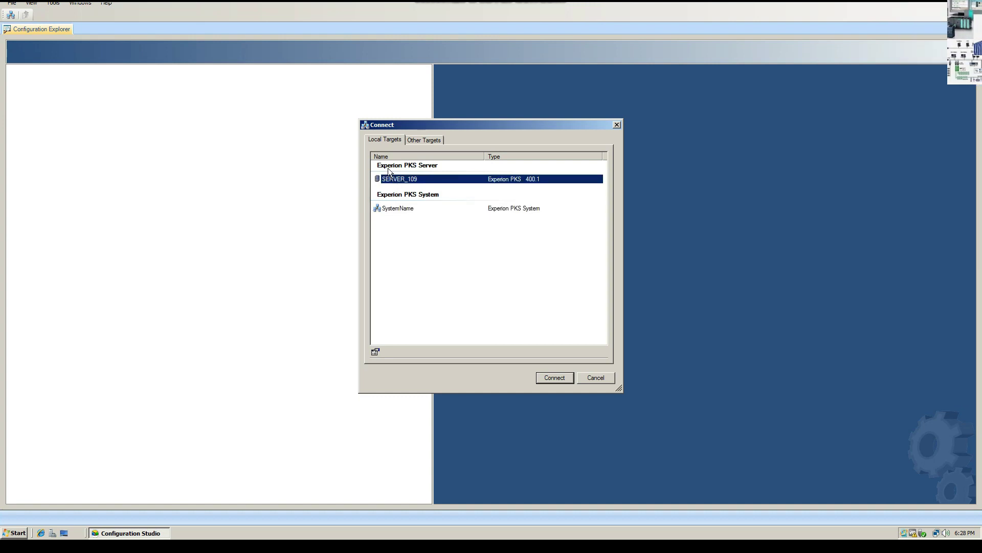
{"action": "left_click", "coordinate": [399, 208]}
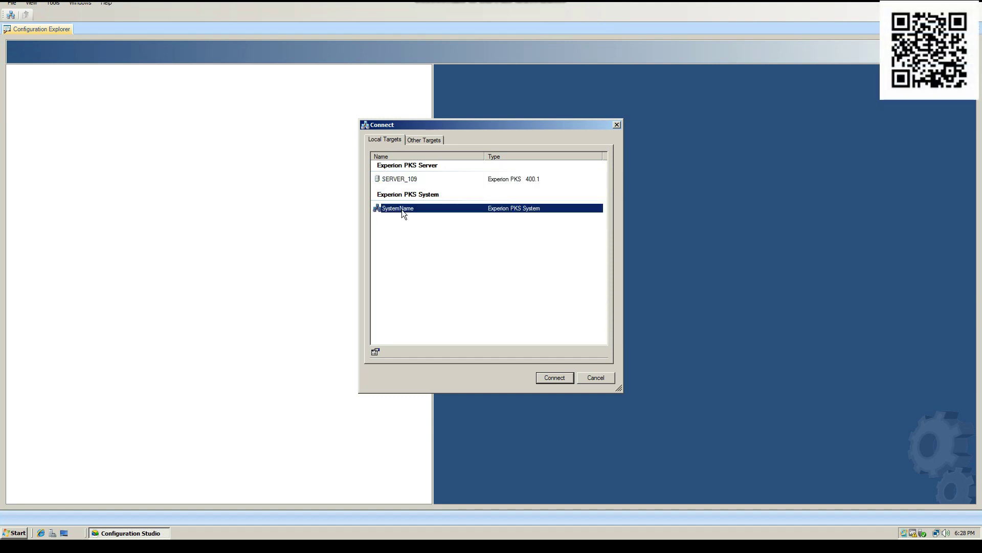
{"action": "left_click", "coordinate": [551, 378]}
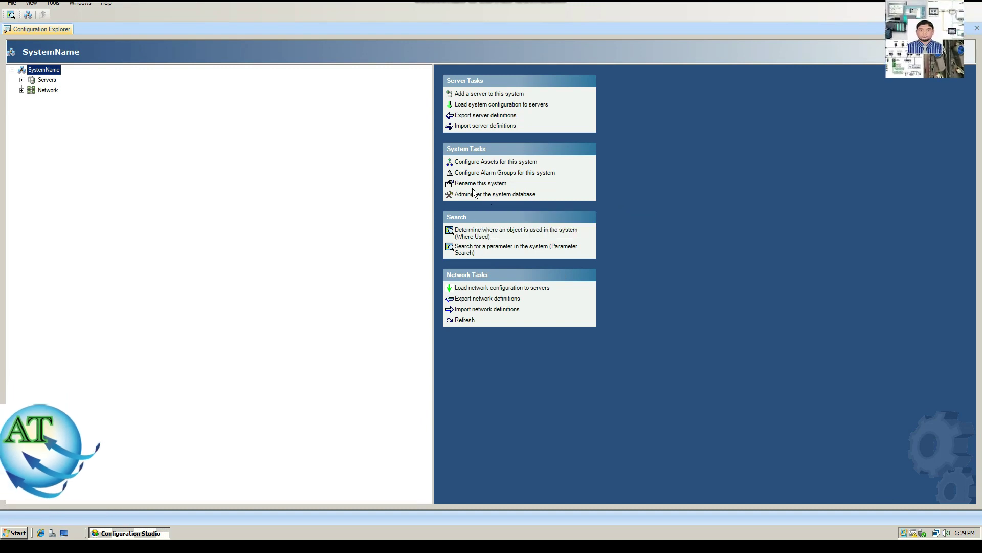
Open the asset configuration for this system in Enterprise Model Builder and maximize its window
{"action": "left_click", "coordinate": [476, 163]}
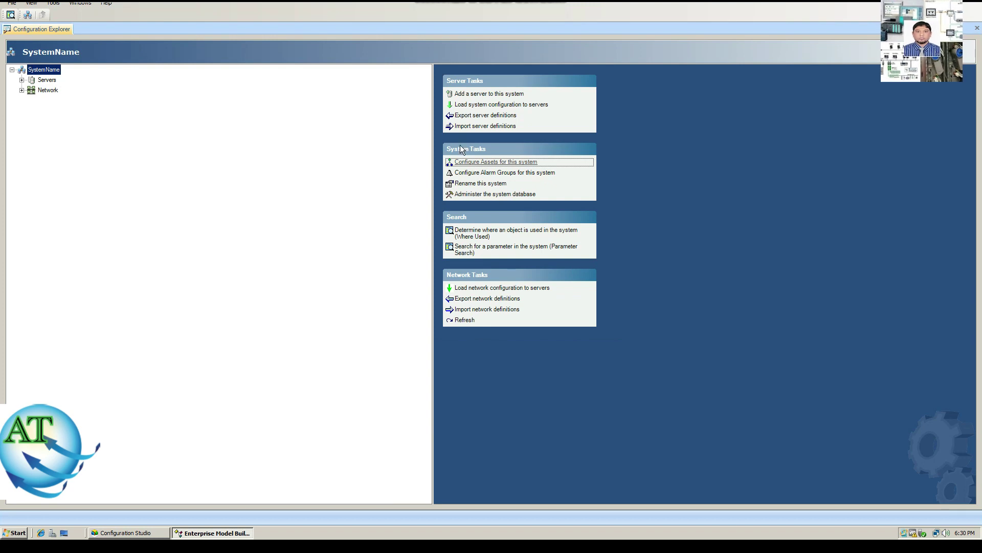
{"action": "left_click", "coordinate": [146, 534]}
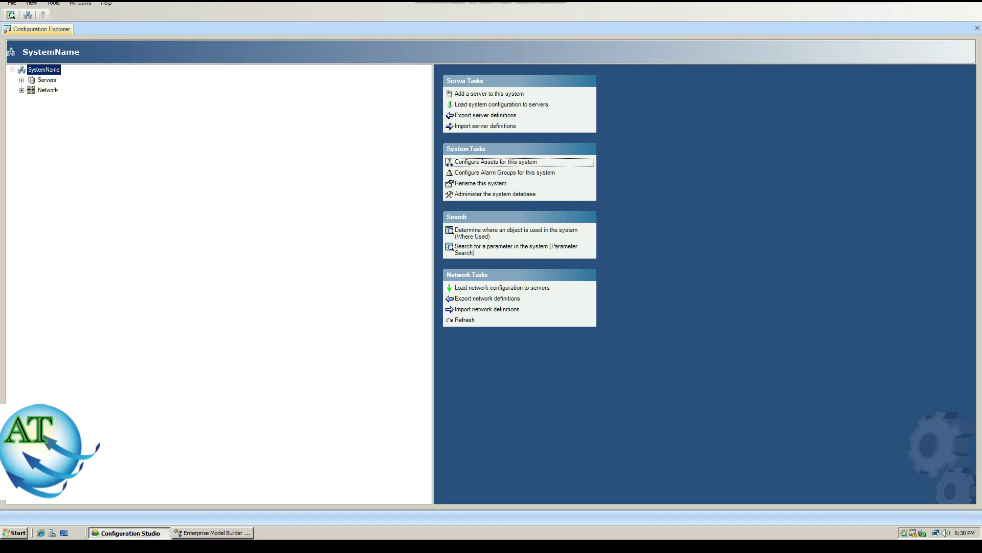
{"action": "left_click", "coordinate": [213, 534]}
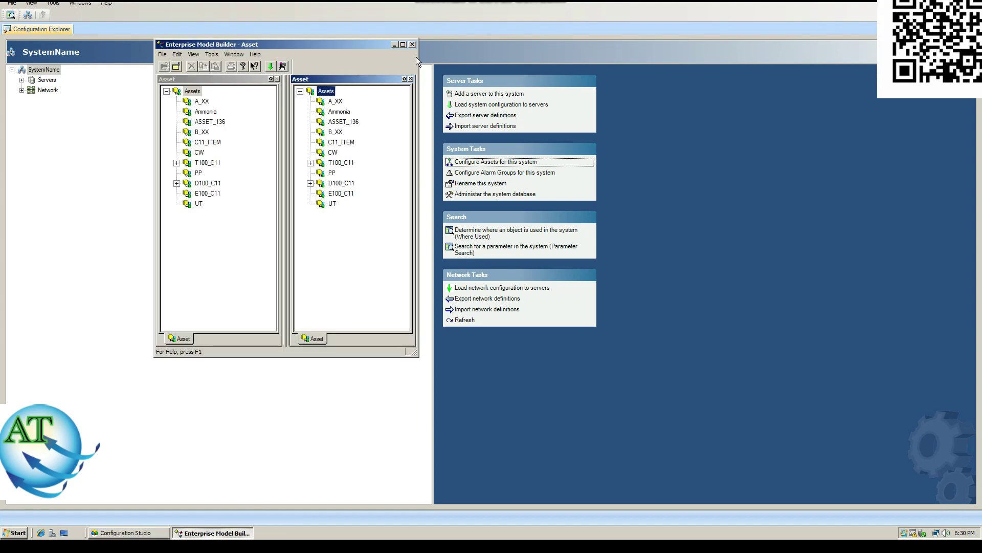
{"action": "left_click", "coordinate": [403, 45]}
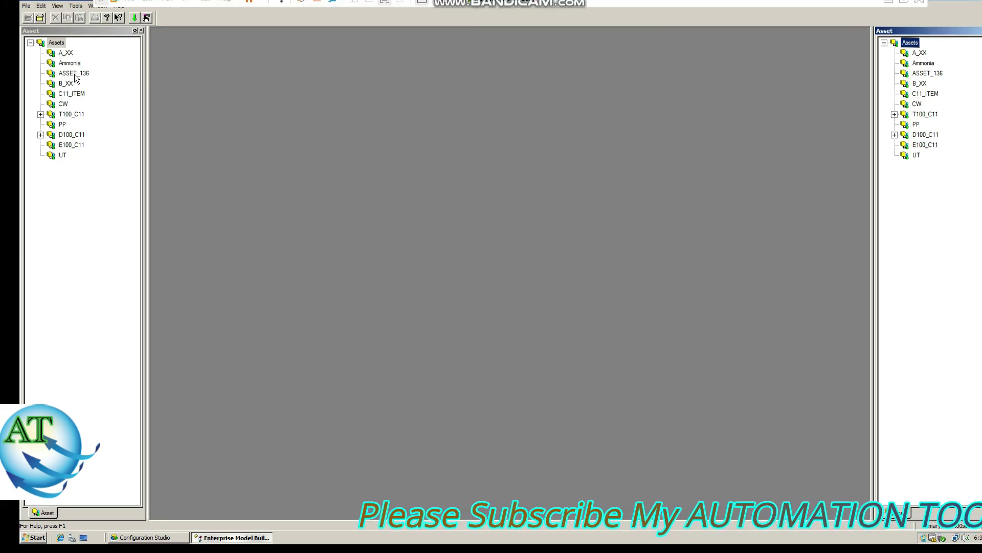
Create a new asset under the Assets root with tag name and item name Test
{"action": "left_click", "coordinate": [55, 44]}
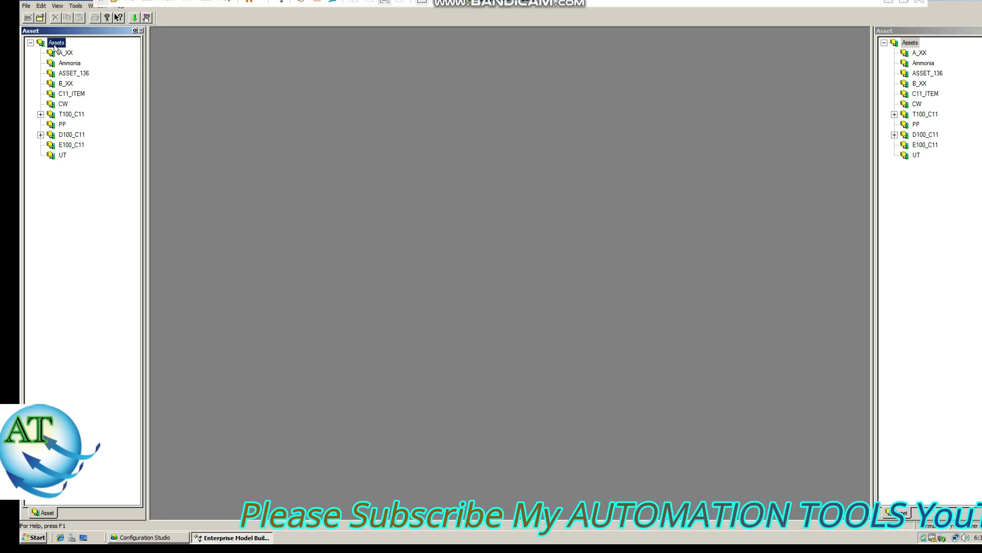
{"action": "left_click", "coordinate": [54, 44]}
{"action": "key", "text": "Escape"}
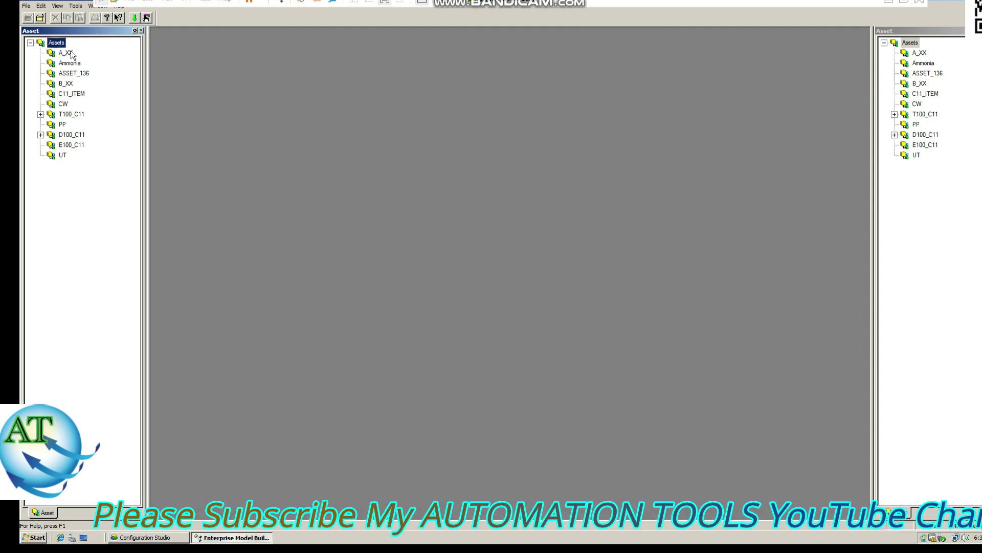
{"action": "left_click", "coordinate": [26, 6]}
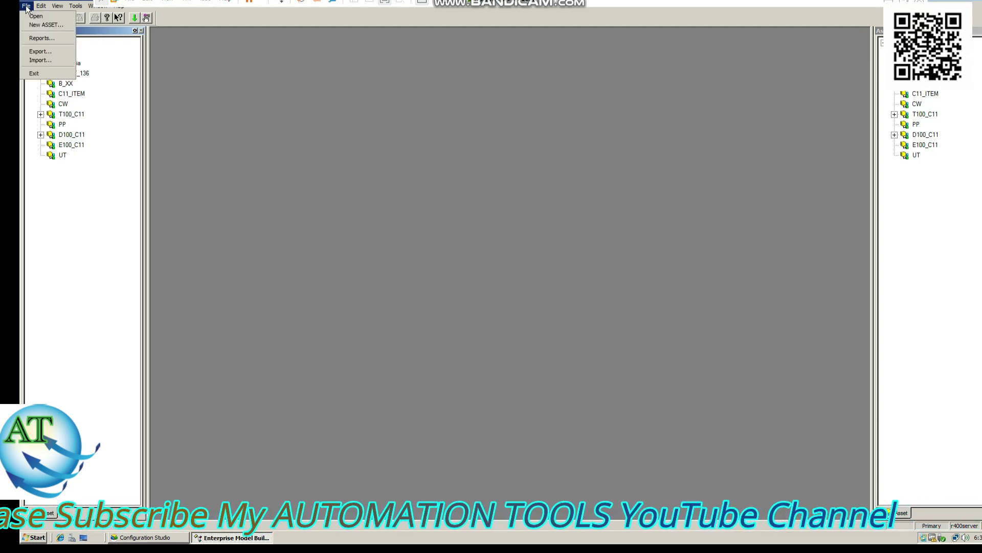
{"action": "left_click", "coordinate": [45, 24]}
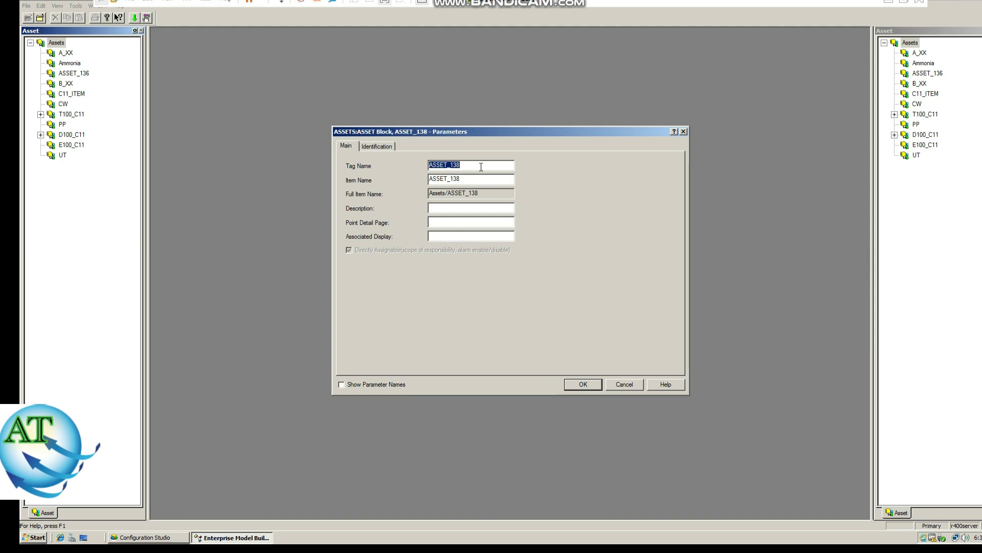
{"action": "type", "text": "Test"}
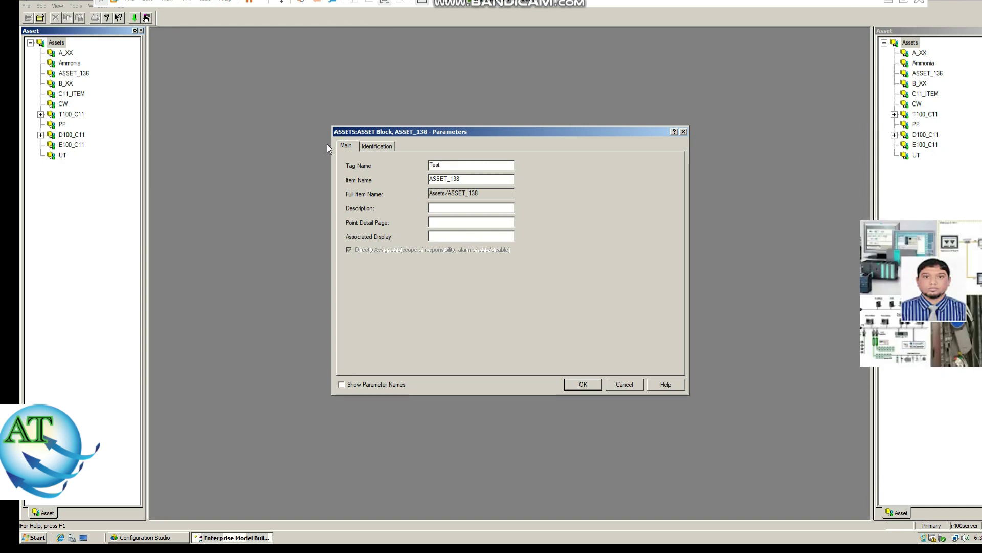
{"action": "key", "text": "Tab"}
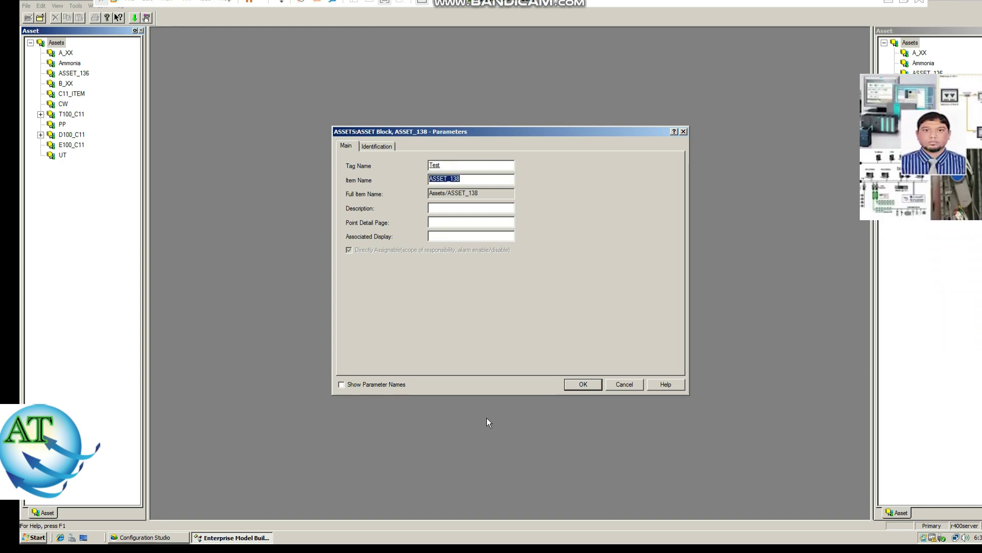
{"action": "type", "text": "Test"}
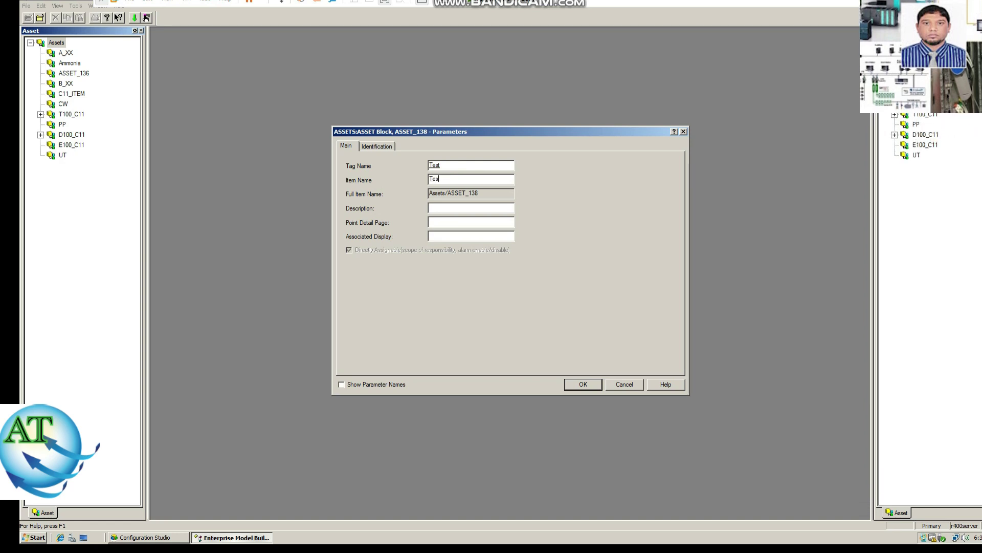
Give the Test asset the description "To build up Logice" and save its parameters
{"action": "left_click", "coordinate": [438, 209]}
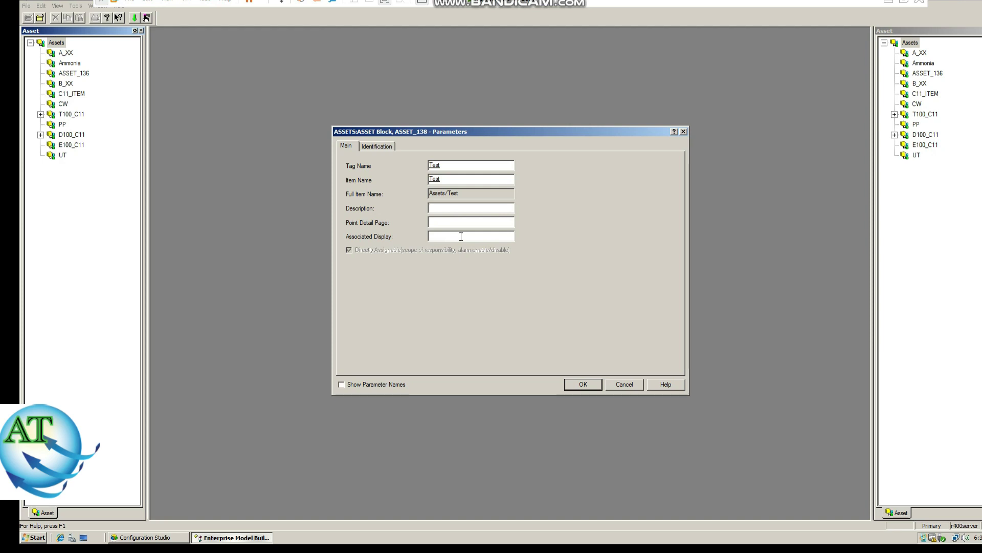
{"action": "type", "text": "CM"}
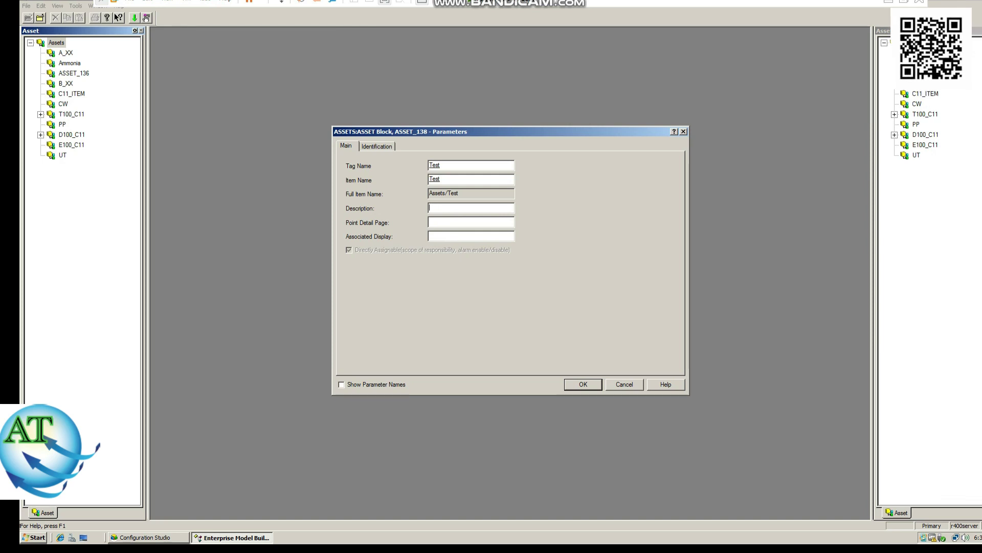
{"action": "type", "text": "To bui"}
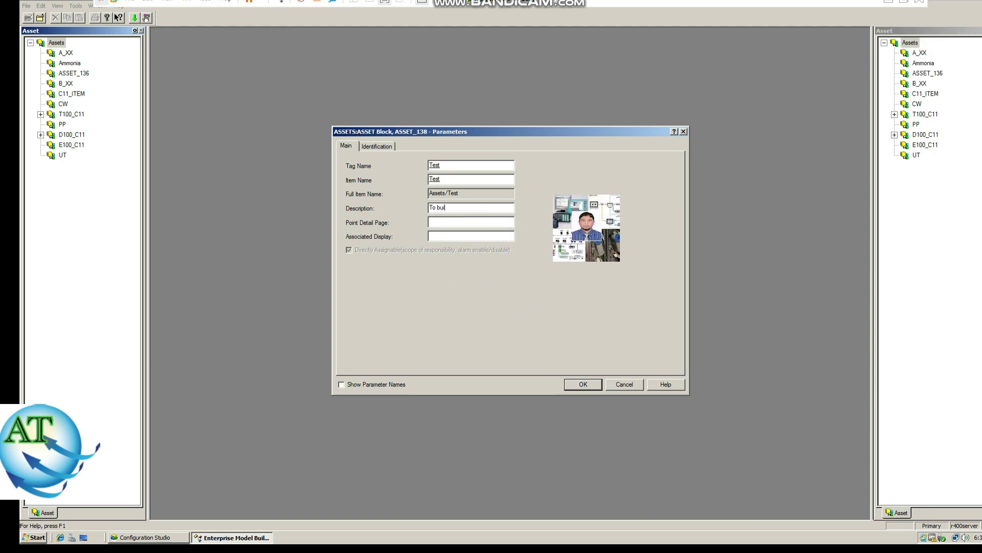
{"action": "type", "text": "ld up Logice"}
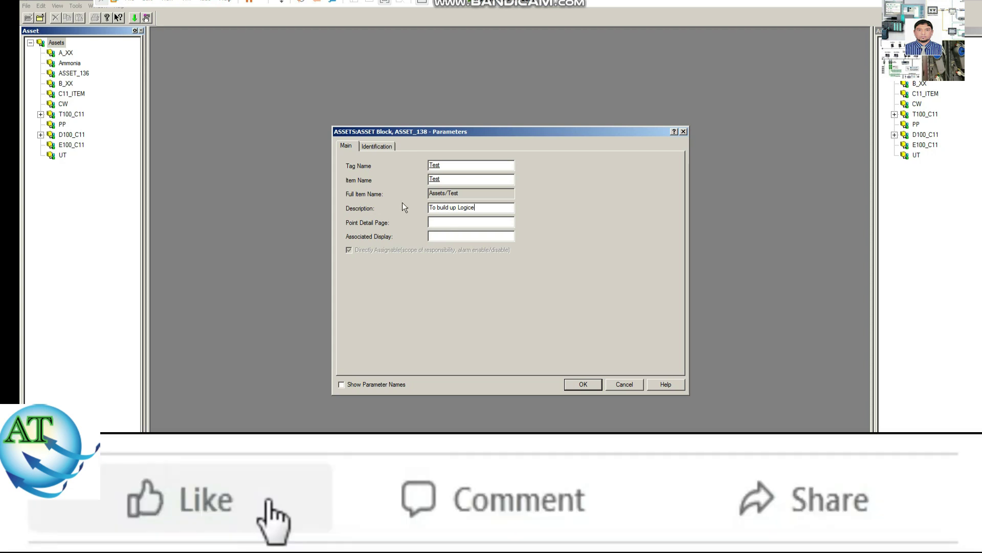
{"action": "left_click", "coordinate": [583, 384]}
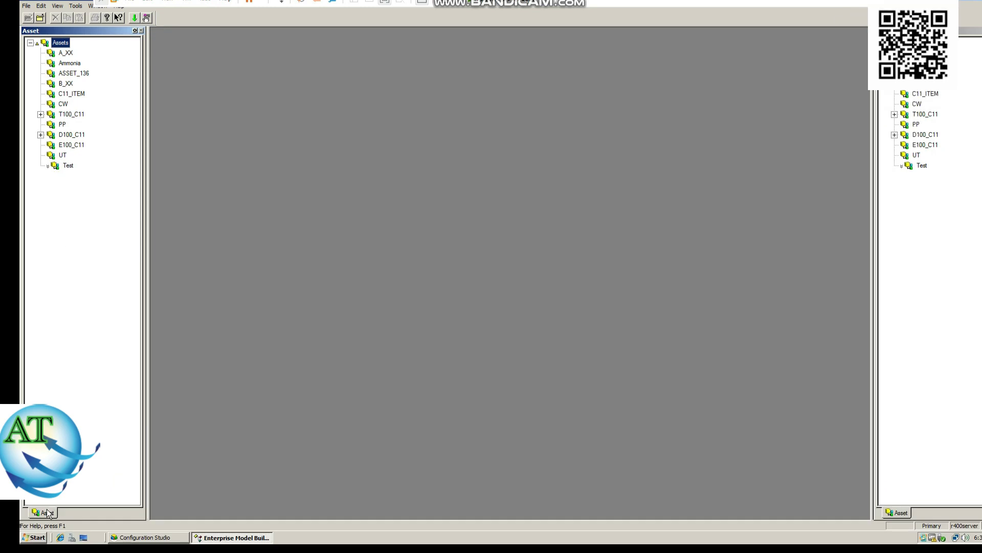
Try to load the Assets model with the new Test asset to SERVER_109, without Force Load
{"action": "left_click", "coordinate": [62, 167]}
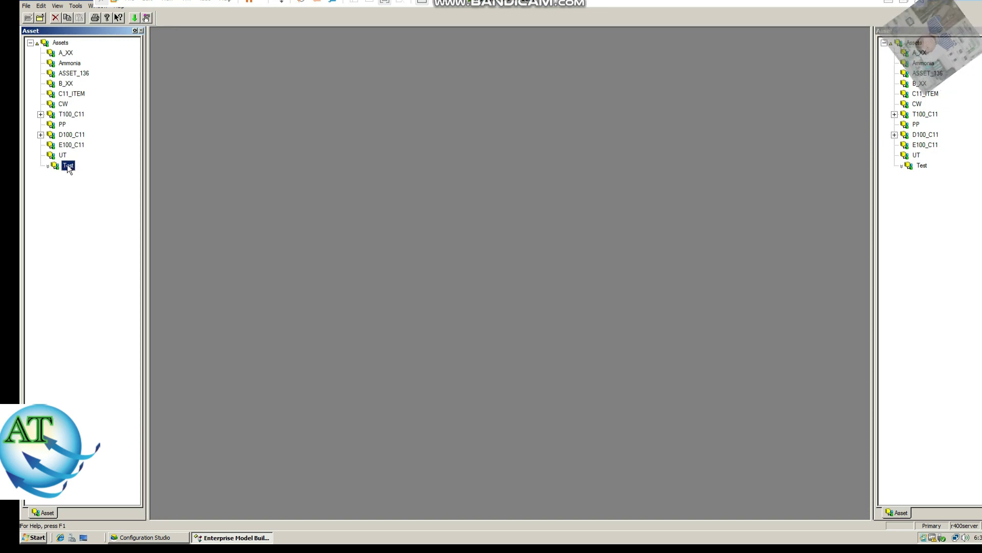
{"action": "left_click", "coordinate": [133, 17]}
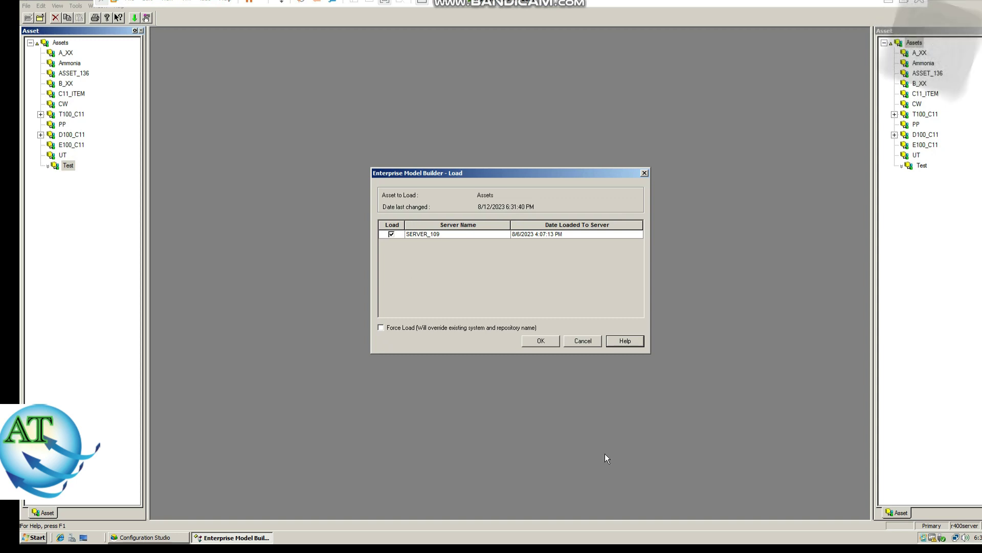
{"action": "left_click", "coordinate": [541, 340]}
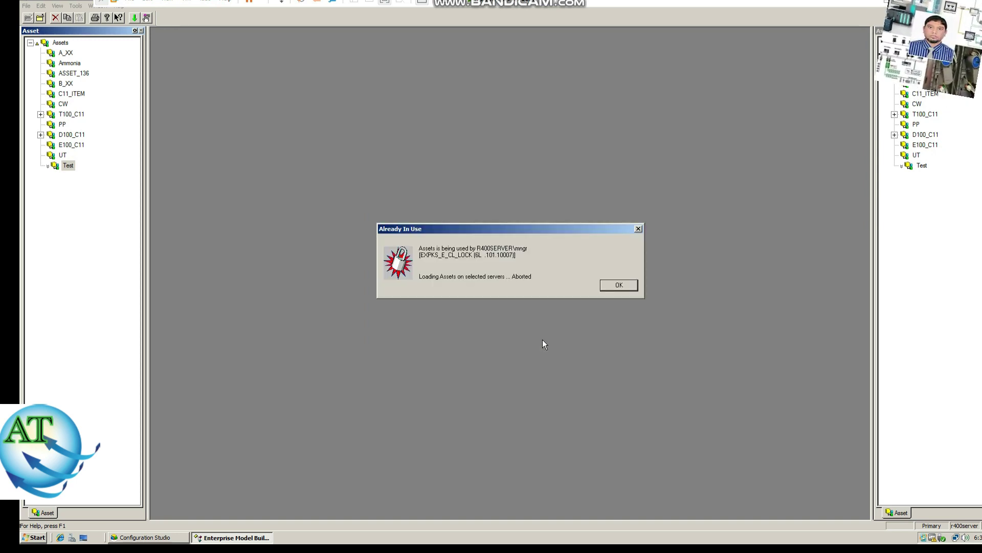
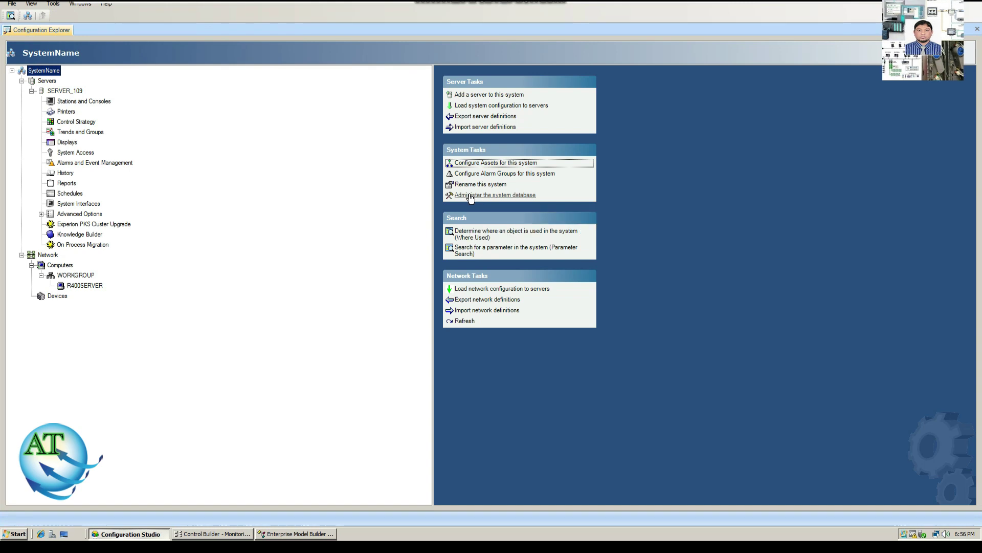
Open system database administration from Configuration Studio, allow the permission request, and list the r400server node's EMDB Active Locks
{"action": "left_click", "coordinate": [471, 196]}
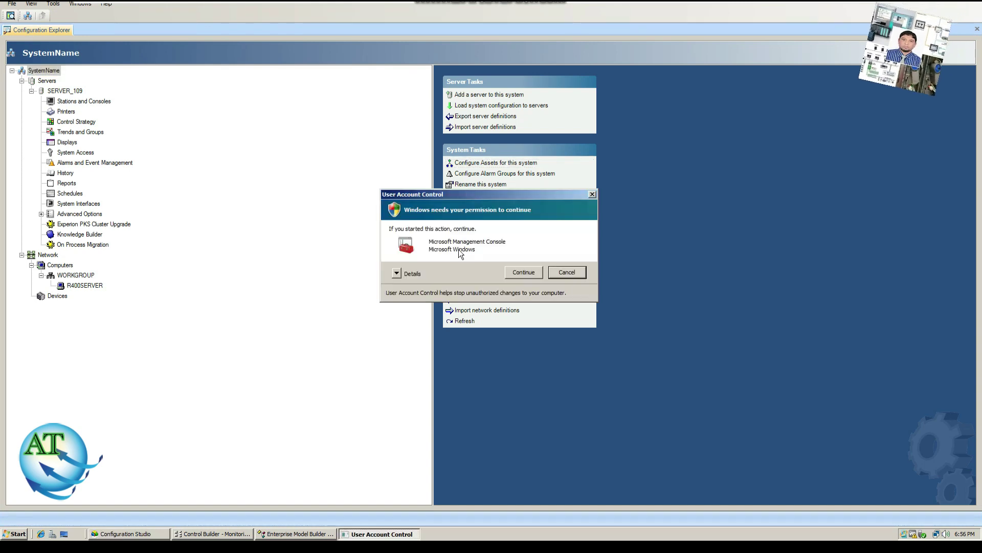
{"action": "left_click", "coordinate": [522, 272]}
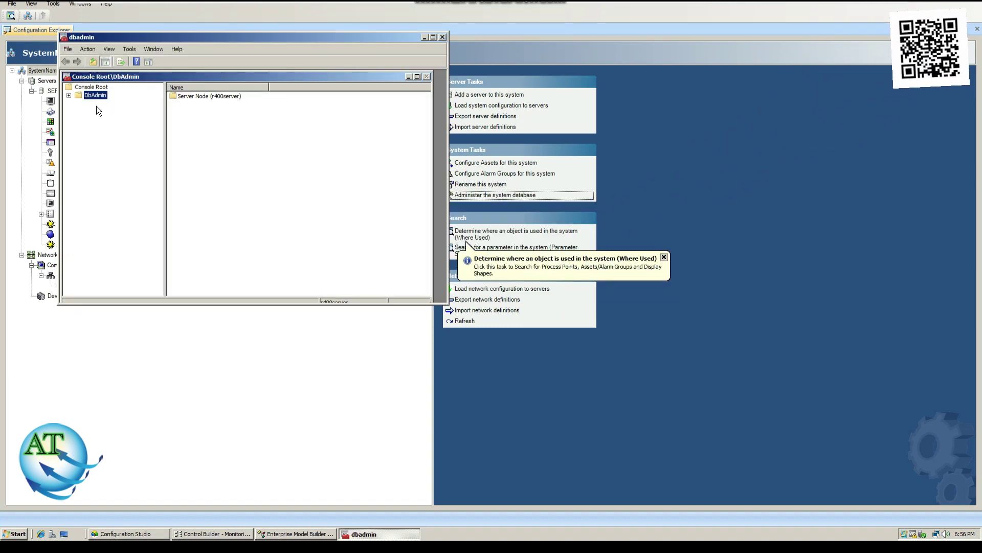
{"action": "left_click", "coordinate": [69, 96]}
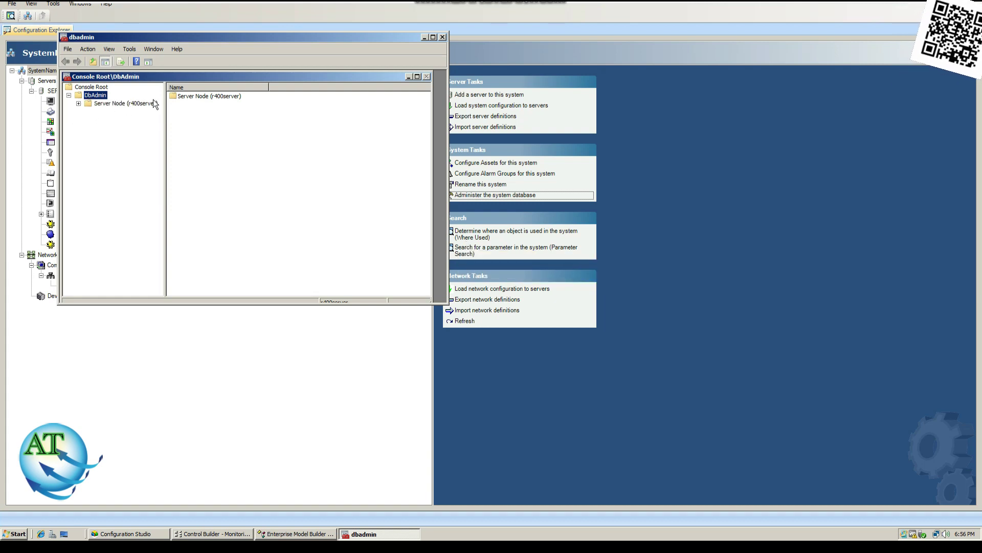
{"action": "left_click", "coordinate": [78, 104]}
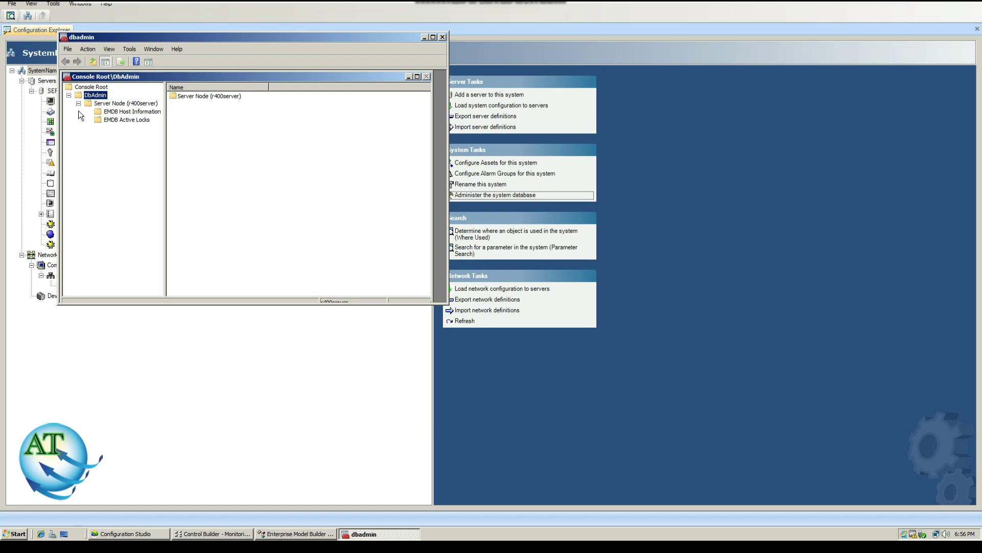
{"action": "left_click", "coordinate": [129, 121]}
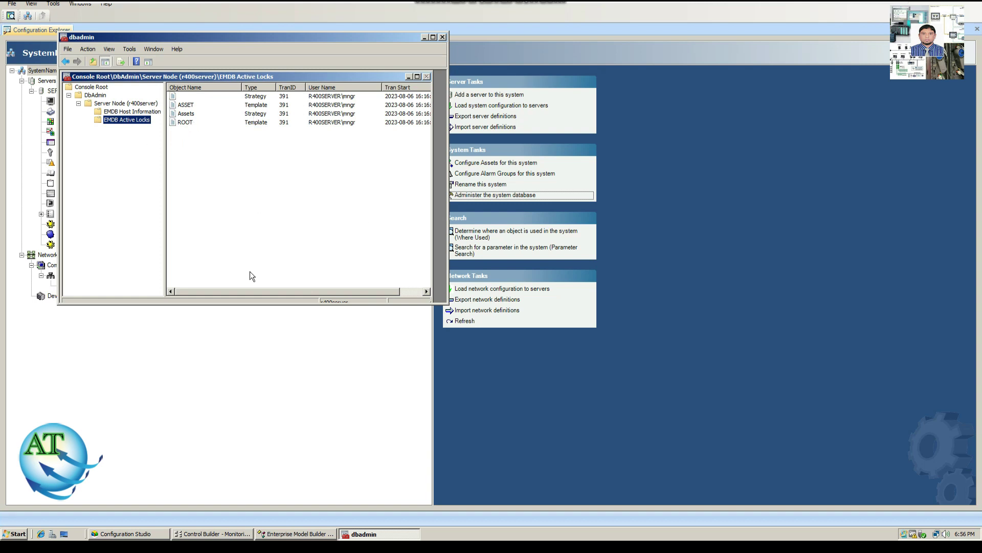
Enlarge the active locks view, examine the ROOT, ASSET and Assets lock entries, and switch back to Enterprise Model Builder
{"action": "left_click", "coordinate": [432, 37]}
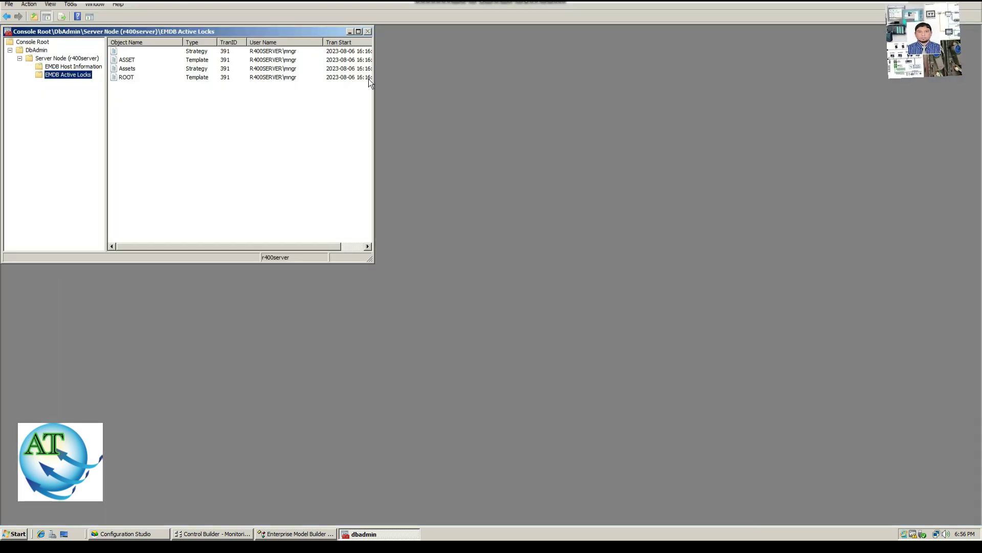
{"action": "left_click_drag", "start_coordinate": [373, 158], "coordinate": [566, 193]}
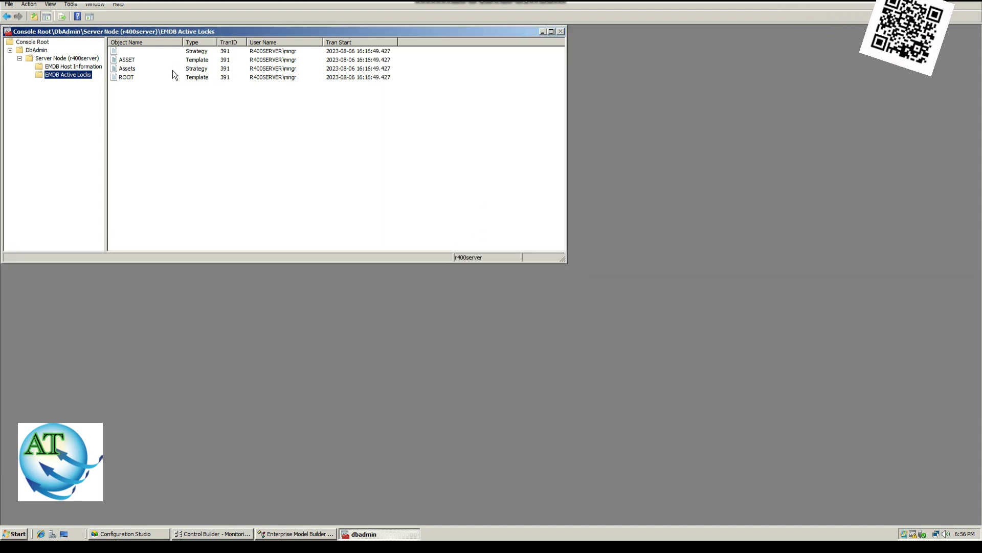
{"action": "left_click", "coordinate": [125, 78]}
{"action": "left_click", "coordinate": [125, 65]}
{"action": "left_click", "coordinate": [125, 61]}
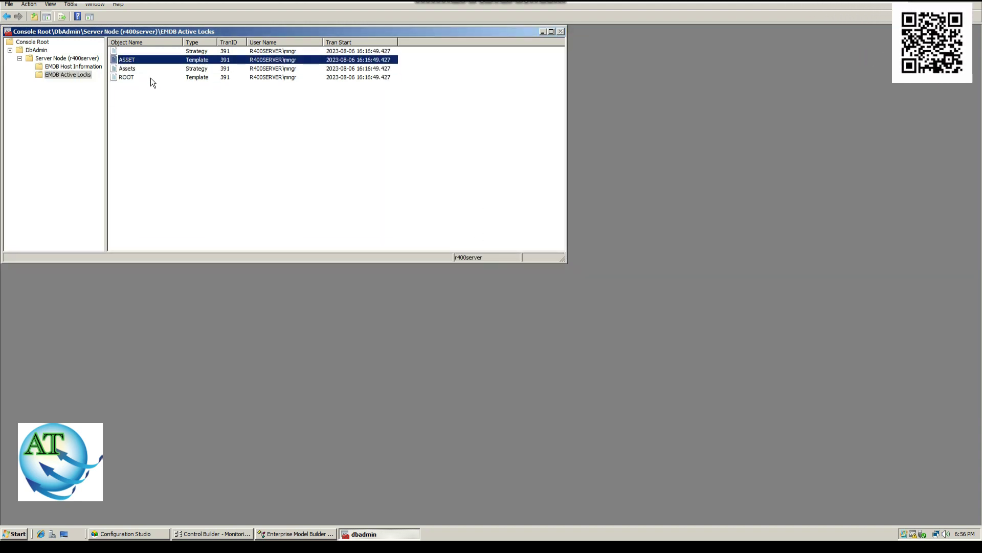
{"action": "left_click", "coordinate": [193, 52]}
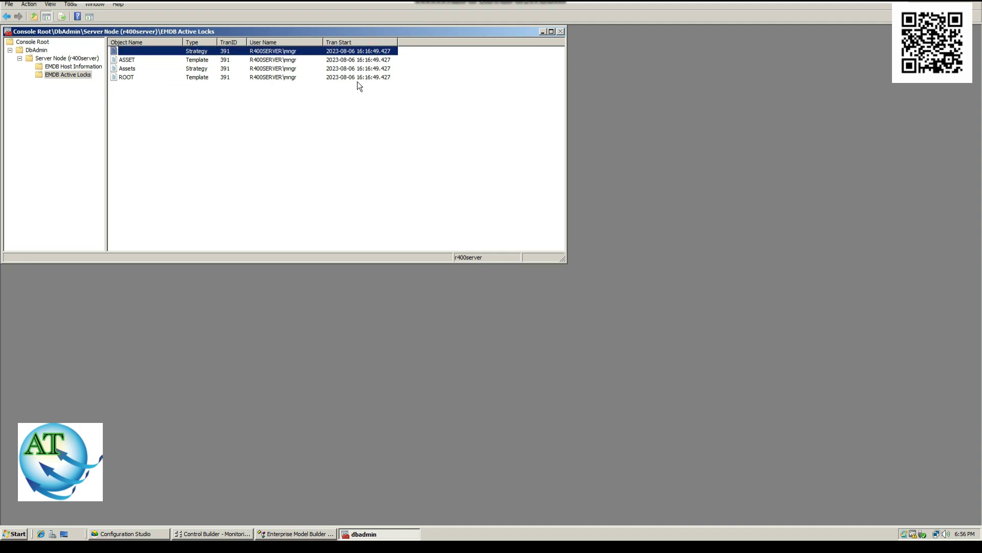
{"action": "left_click", "coordinate": [131, 70]}
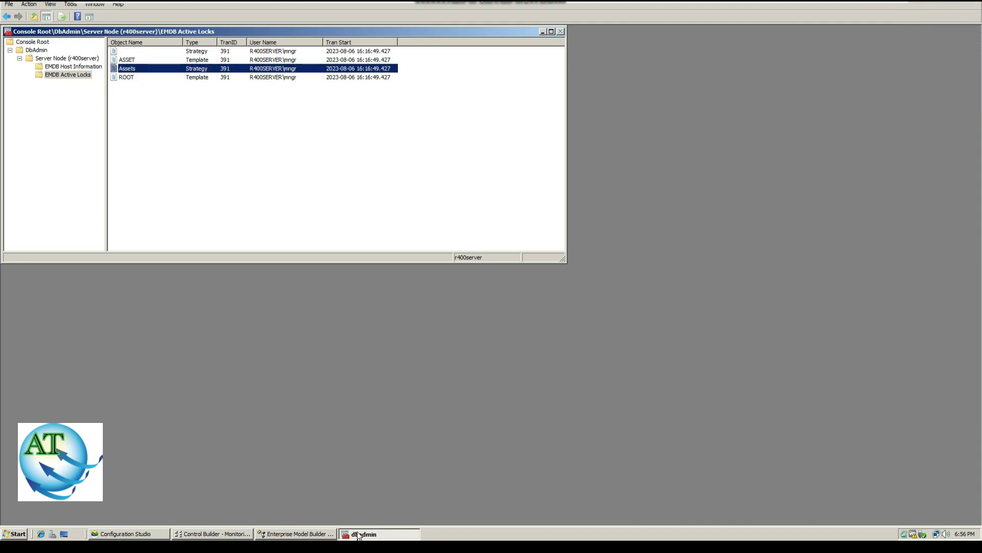
{"action": "left_click", "coordinate": [293, 534]}
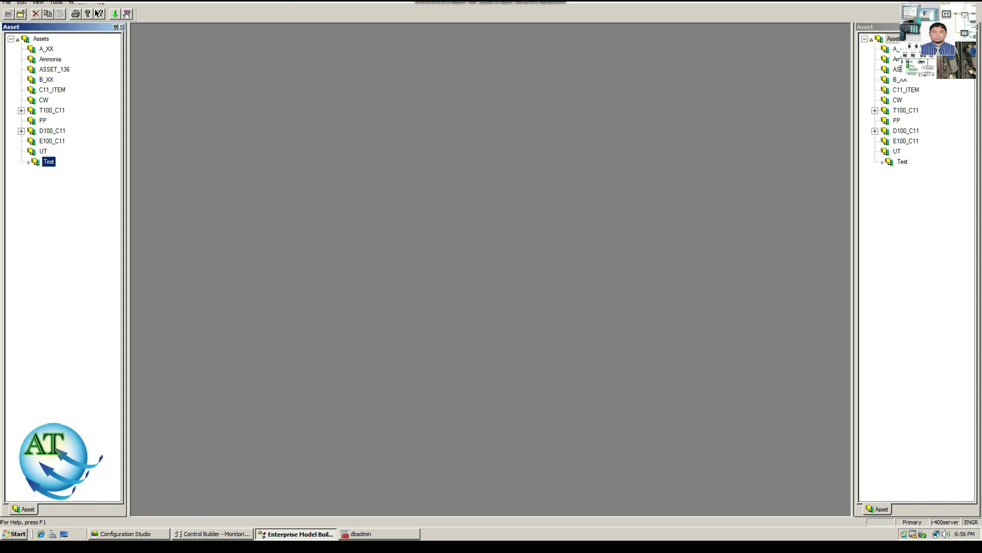
Switch to dbadmin, clear all EMDB active locks held by the user locking Assets, and return to Enterprise Model Builder
{"action": "left_click", "coordinate": [358, 535]}
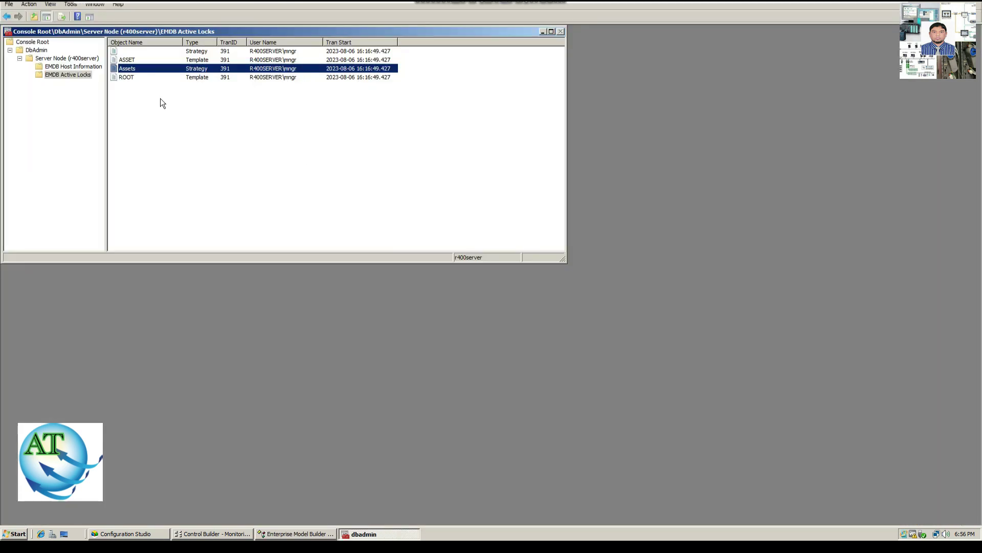
{"action": "right_click", "coordinate": [139, 70]}
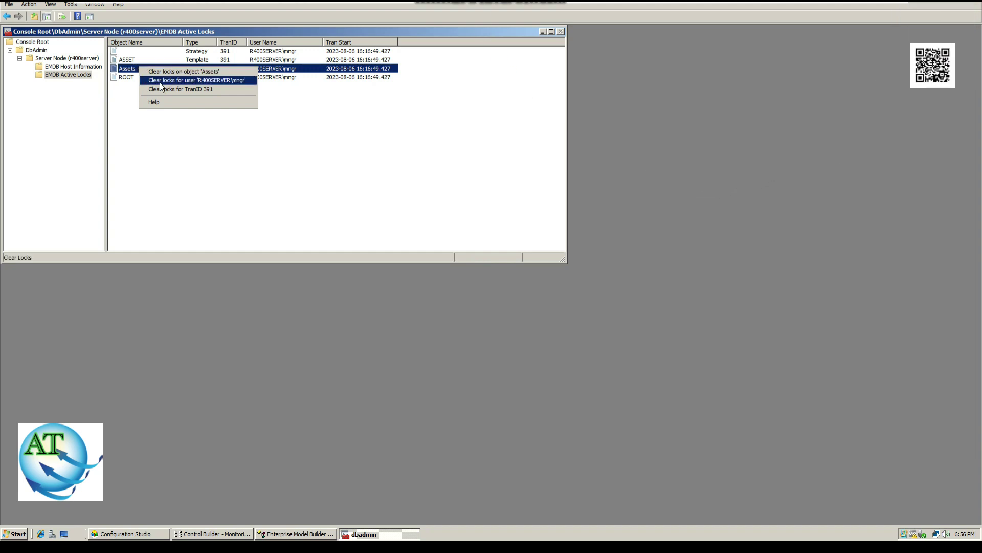
{"action": "left_click", "coordinate": [200, 81]}
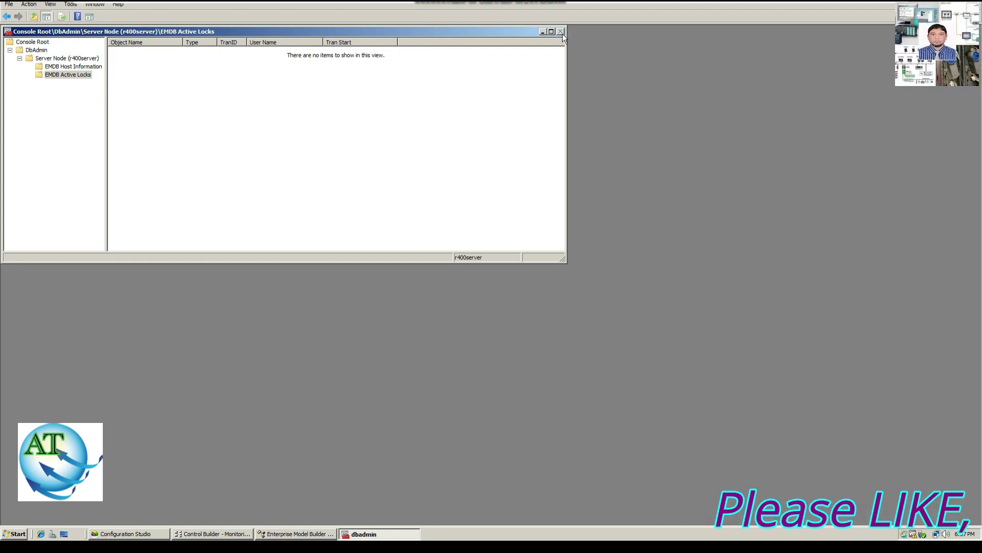
{"action": "left_click", "coordinate": [300, 533]}
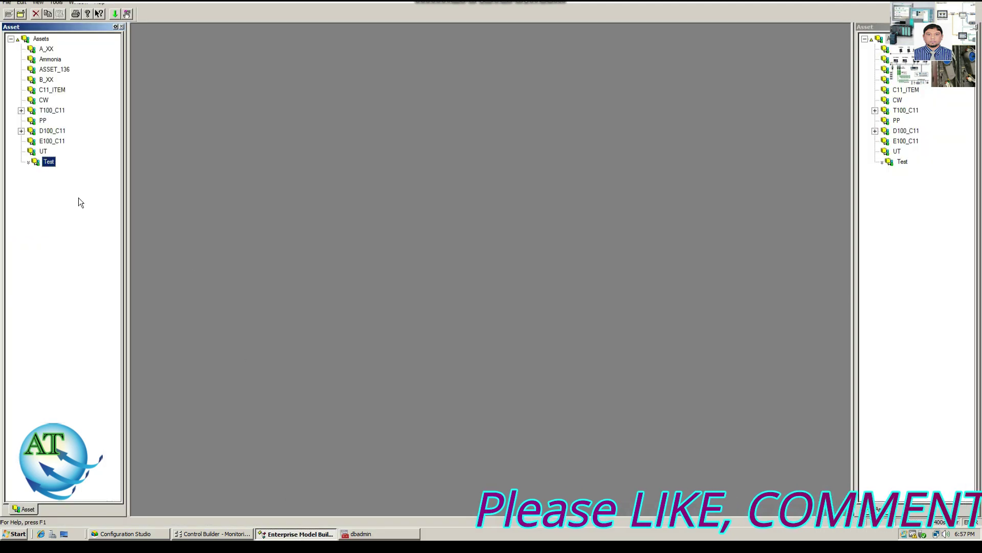
Try to load the Assets model to SERVER_109 with Force Load enabled, and close the load results
{"action": "left_click", "coordinate": [117, 14]}
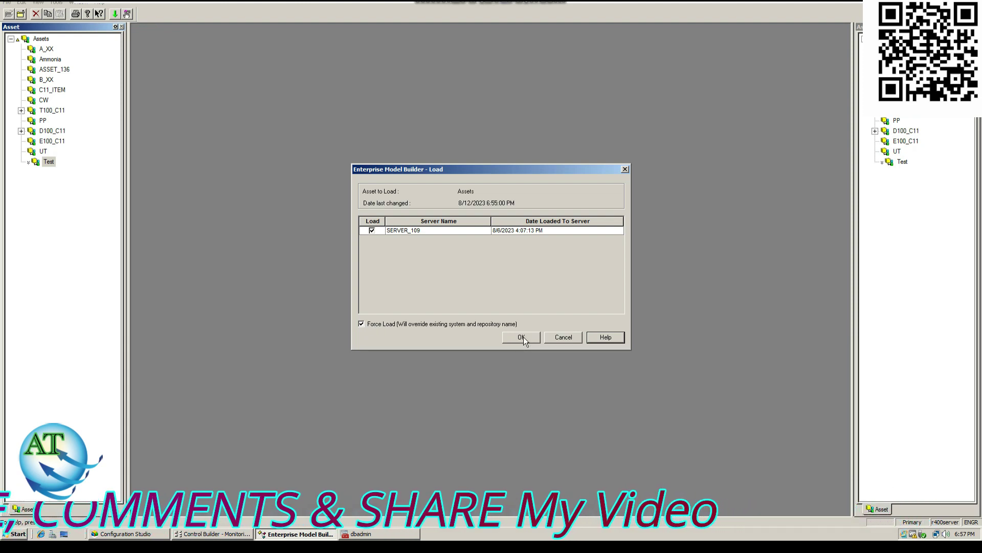
{"action": "left_click", "coordinate": [521, 336]}
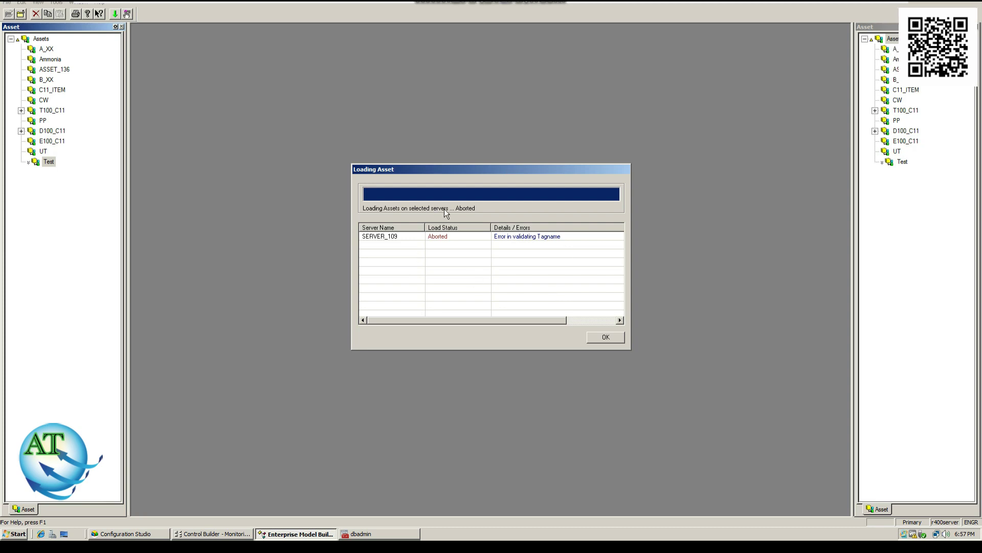
{"action": "left_click", "coordinate": [609, 340]}
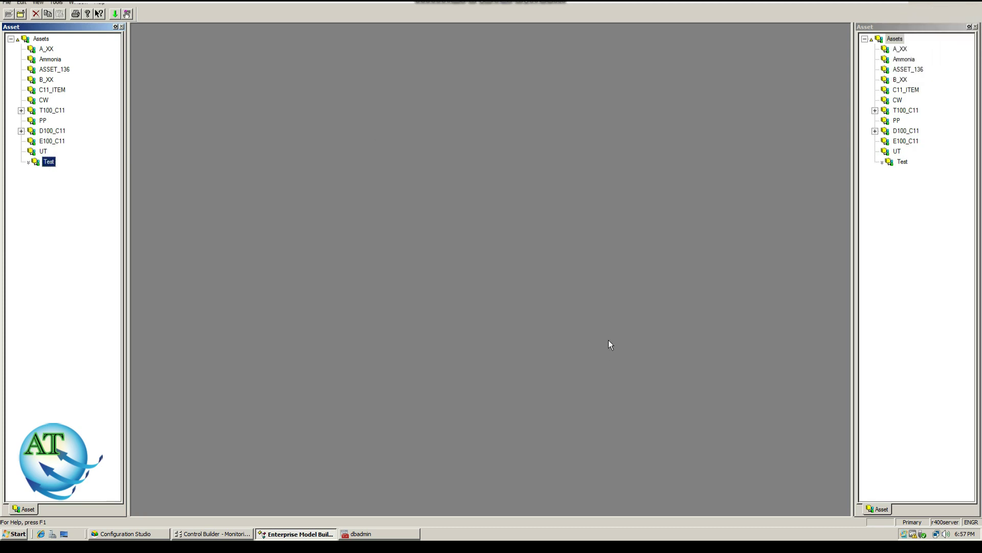
Change the Test asset's item name to Testitem, accept the rename, and save its parameters
{"action": "double_click", "coordinate": [47, 164]}
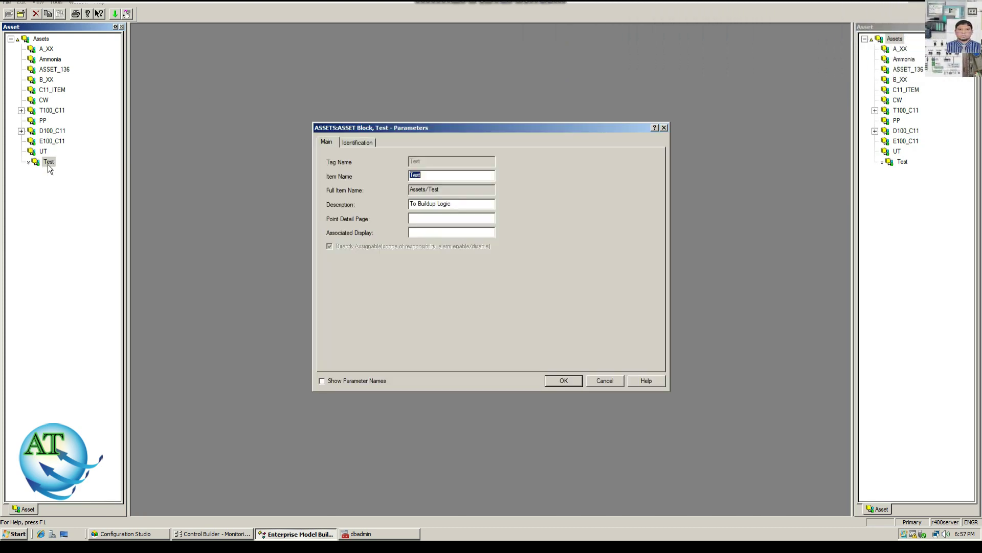
{"action": "left_click", "coordinate": [433, 175]}
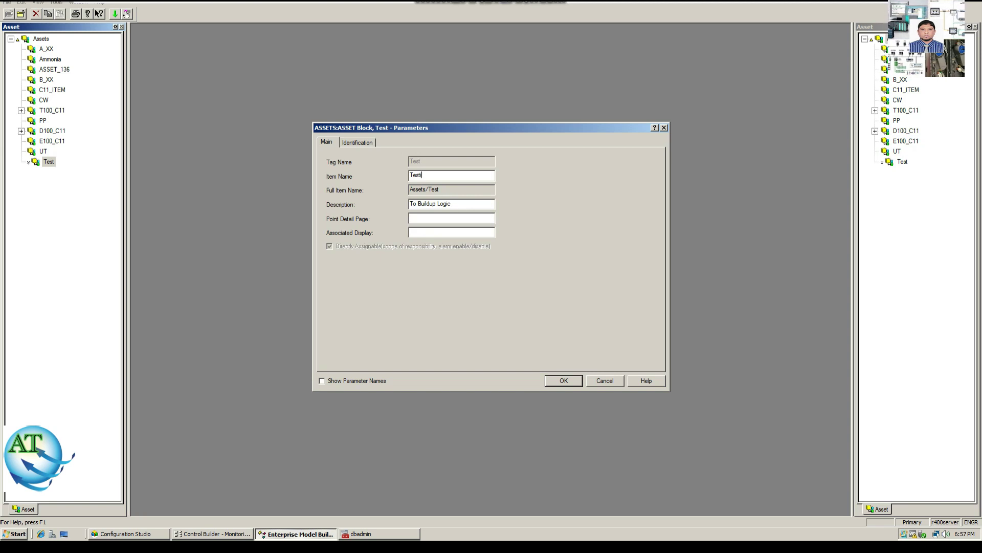
{"action": "type", "text": "tem"}
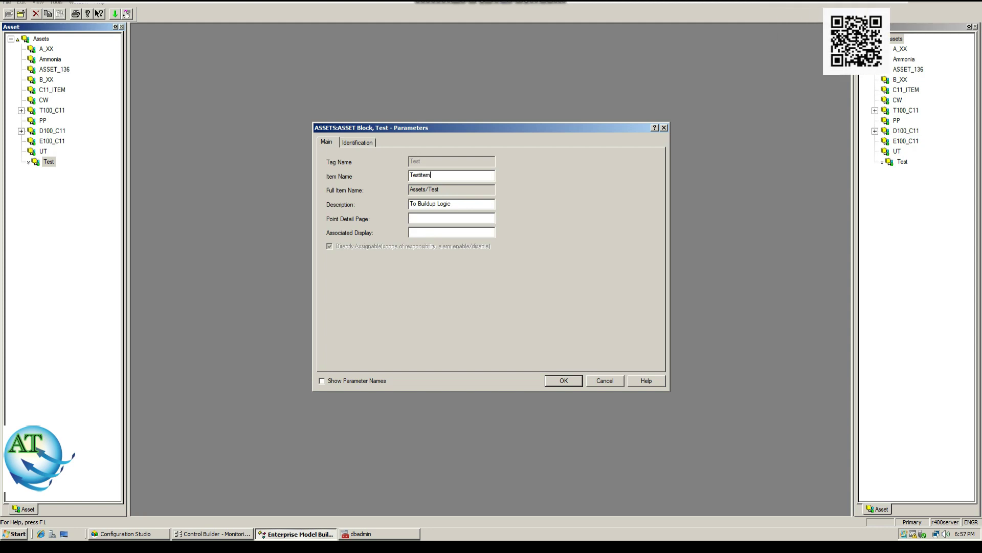
{"action": "left_click", "coordinate": [552, 385]}
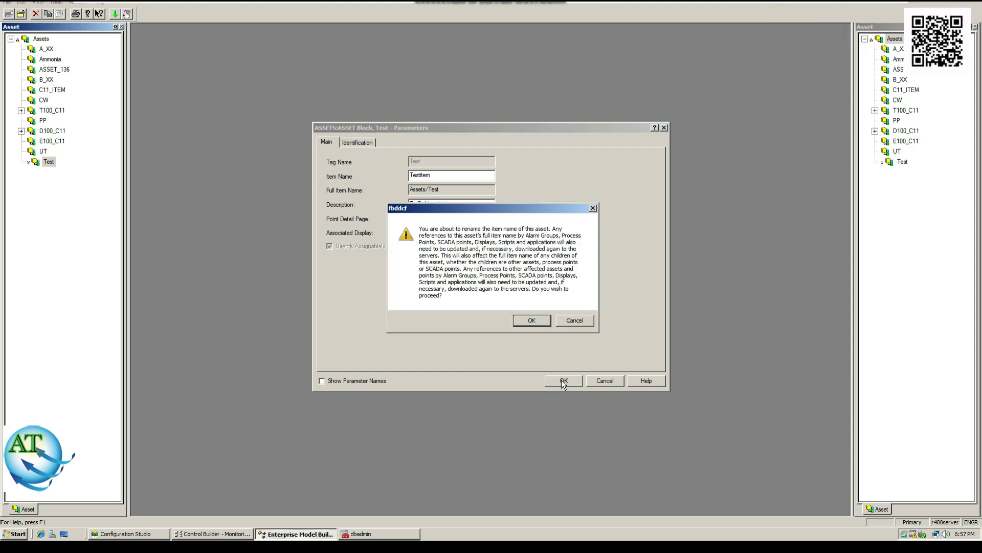
{"action": "left_click", "coordinate": [528, 321]}
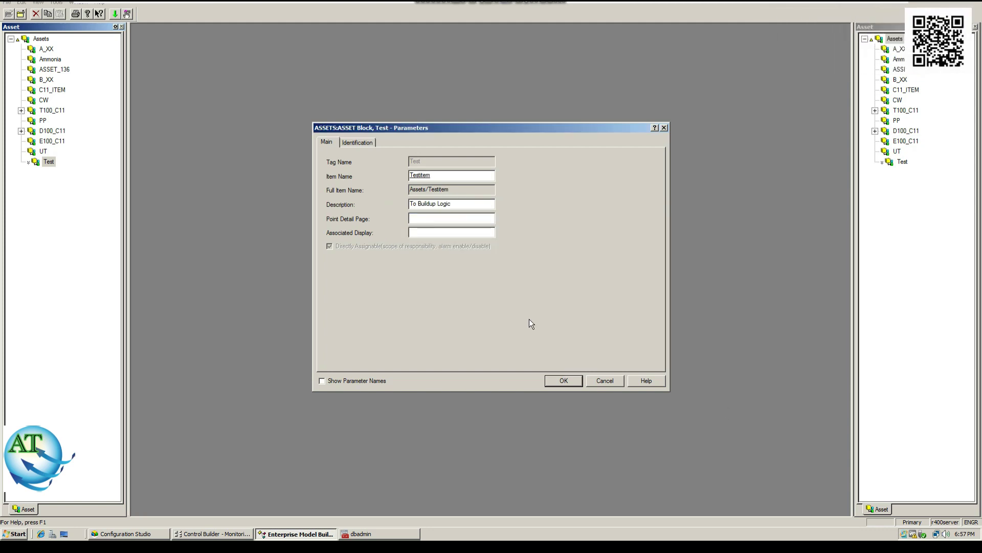
{"action": "left_click", "coordinate": [562, 381]}
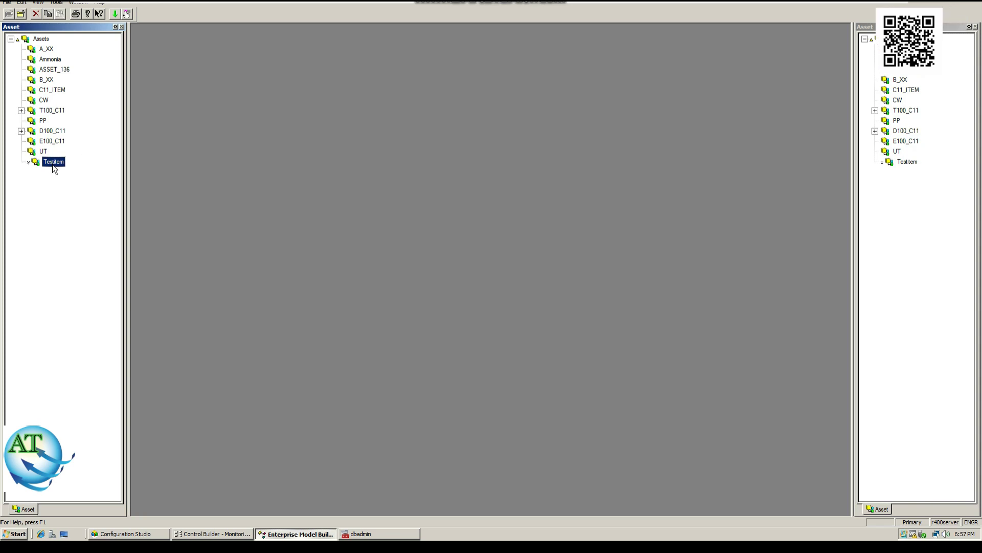
Try to load the Assets model with the renamed Testitem asset to SERVER_109, without Force Load
{"action": "left_click", "coordinate": [115, 14]}
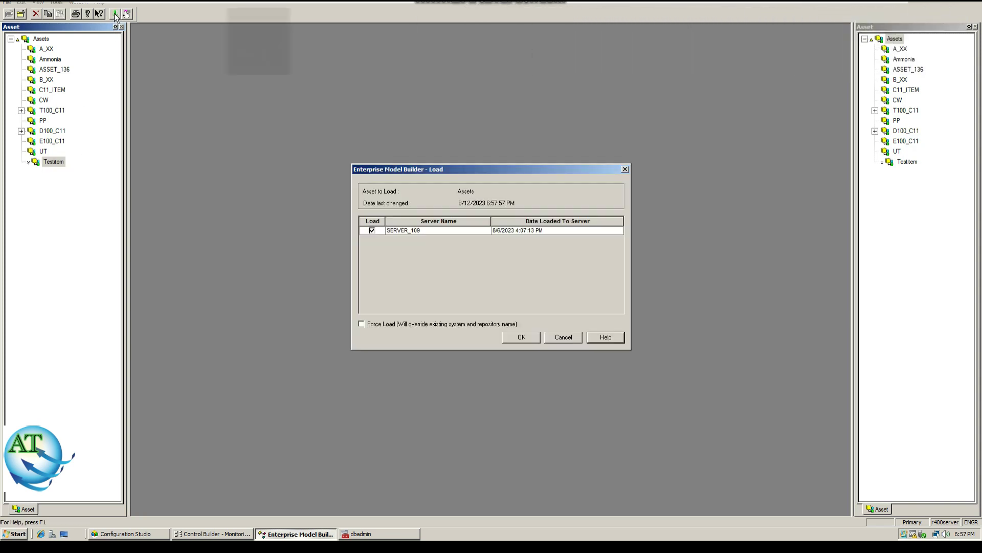
{"action": "left_click", "coordinate": [521, 337]}
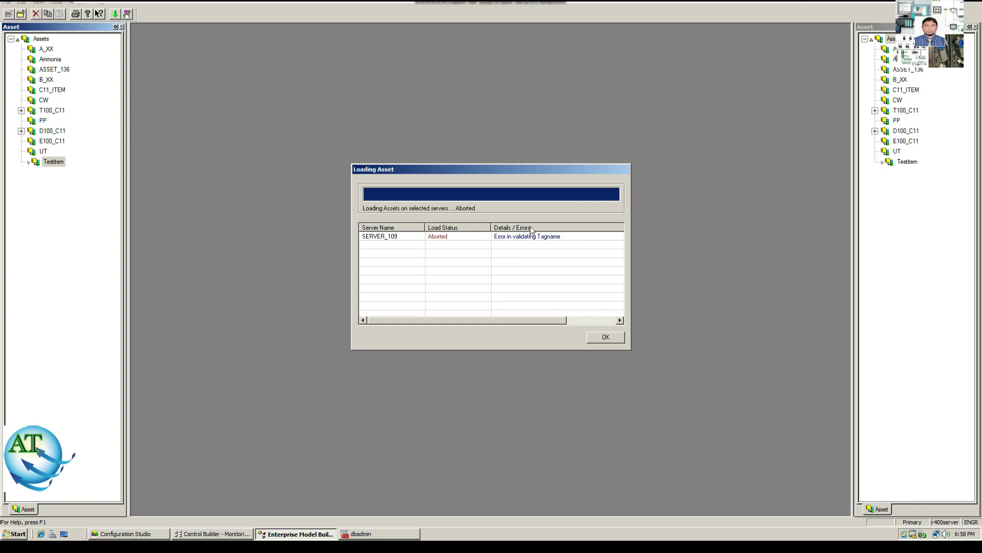
{"action": "left_click", "coordinate": [604, 336]}
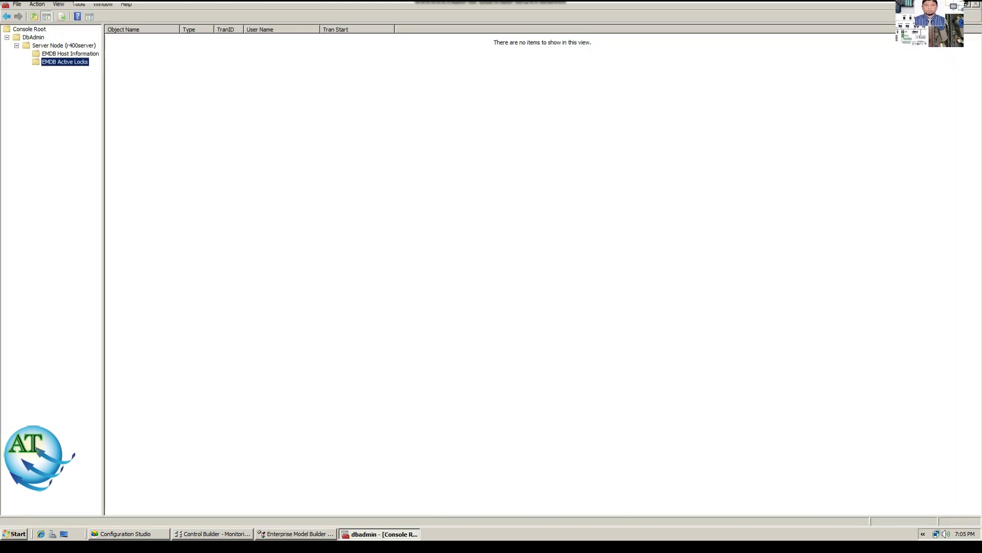
Switch from dbadmin to Enterprise Model Builder and start a new asset under Assets
{"action": "left_click", "coordinate": [302, 533]}
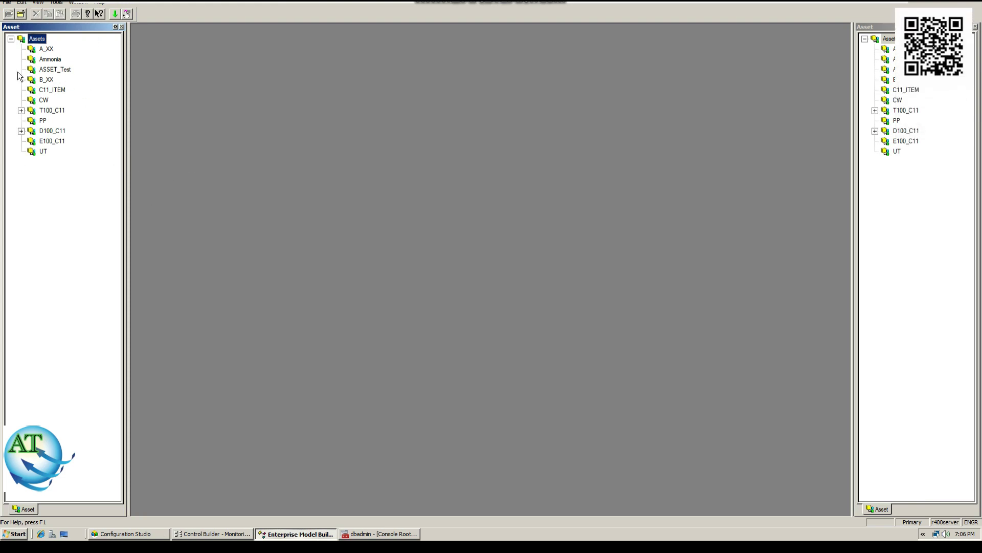
{"action": "left_click", "coordinate": [6, 2]}
{"action": "left_click", "coordinate": [19, 25]}
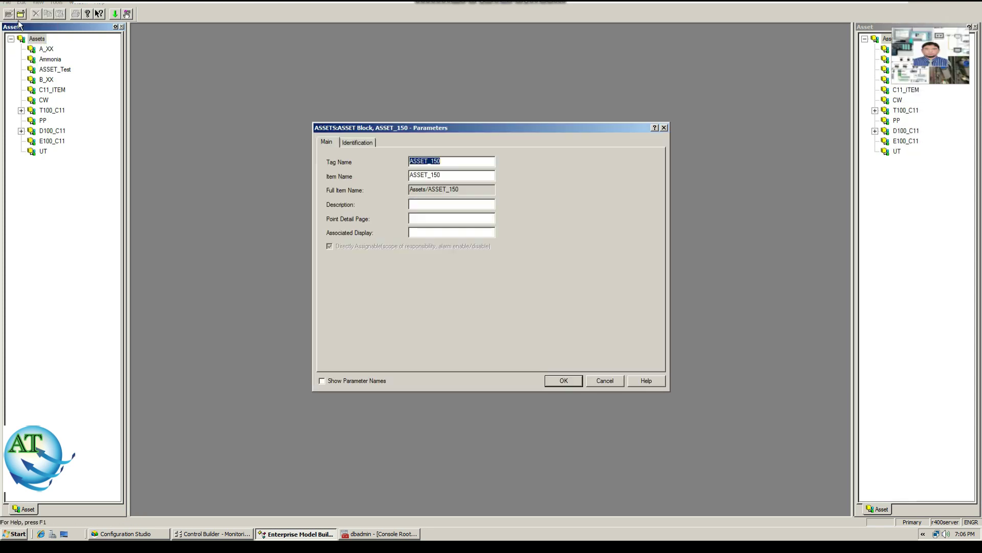
Try to set the new asset's tag name to ASSET_Test
{"action": "left_click", "coordinate": [466, 163]}
{"action": "key", "text": "BackSpace"}
{"action": "key", "text": "BackSpace"}
{"action": "key", "text": "BackSpace"}
{"action": "type", "text": "Test"}
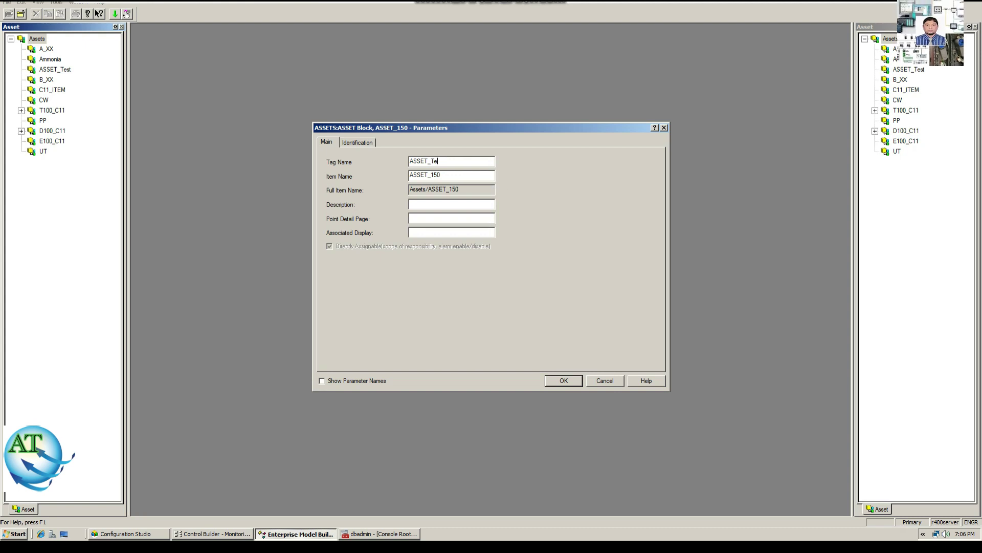
{"action": "left_click", "coordinate": [449, 174]}
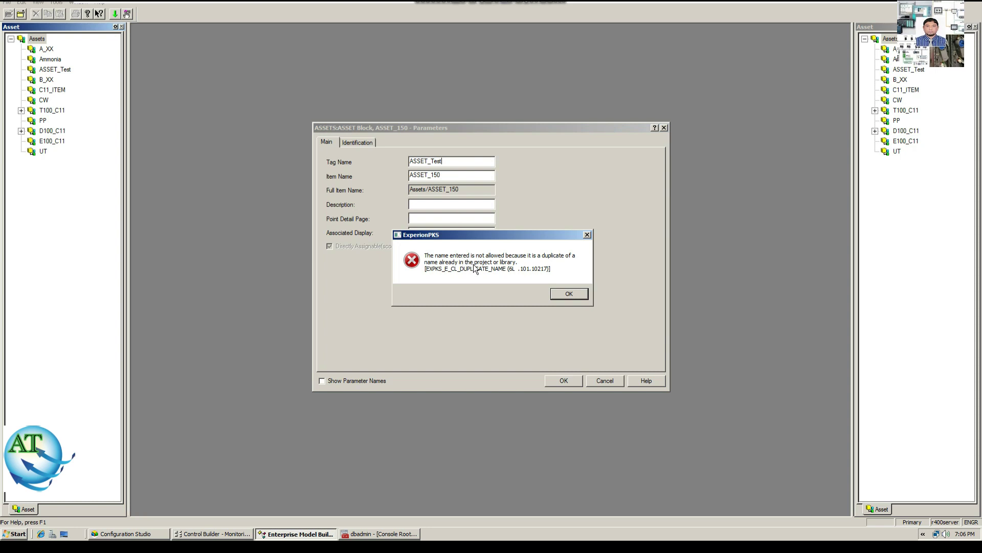
{"action": "left_click", "coordinate": [571, 294]}
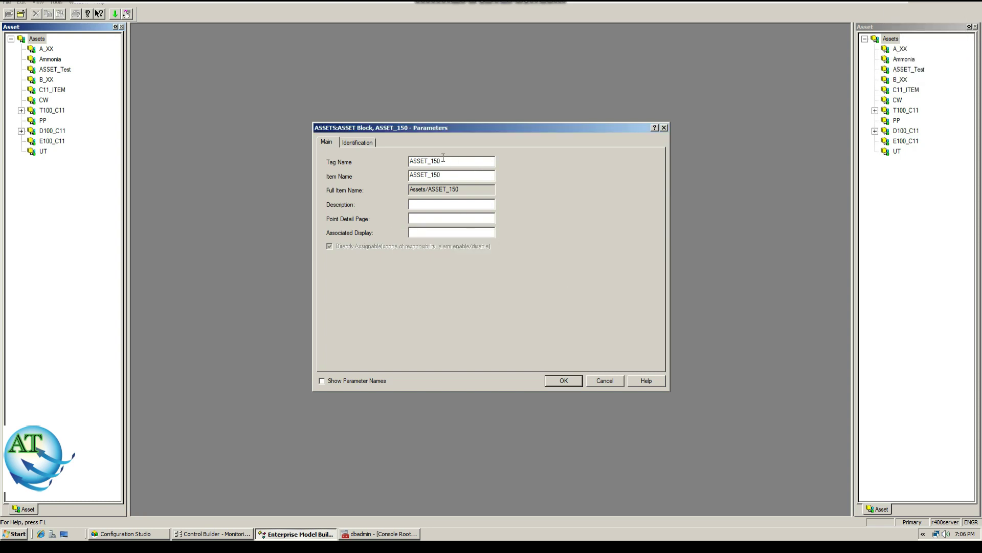
Set the new asset's tag name and item name to ASSET_CM, review its identification details, and save it
{"action": "key", "text": "BackSpace"}
{"action": "key", "text": "BackSpace"}
{"action": "key", "text": "BackSpace"}
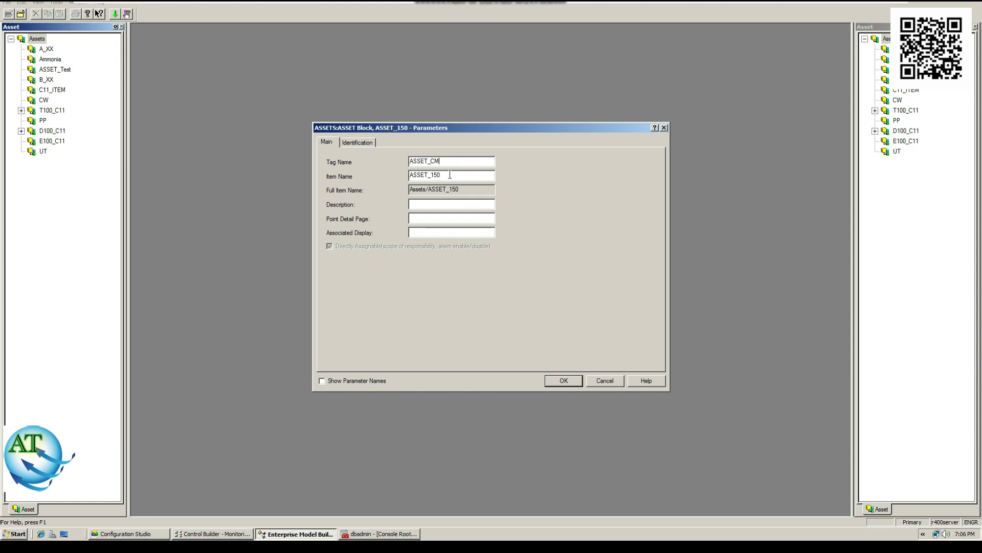
{"action": "left_click", "coordinate": [448, 175]}
{"action": "key", "text": "BackSpace"}
{"action": "key", "text": "BackSpace"}
{"action": "key", "text": "BackSpace"}
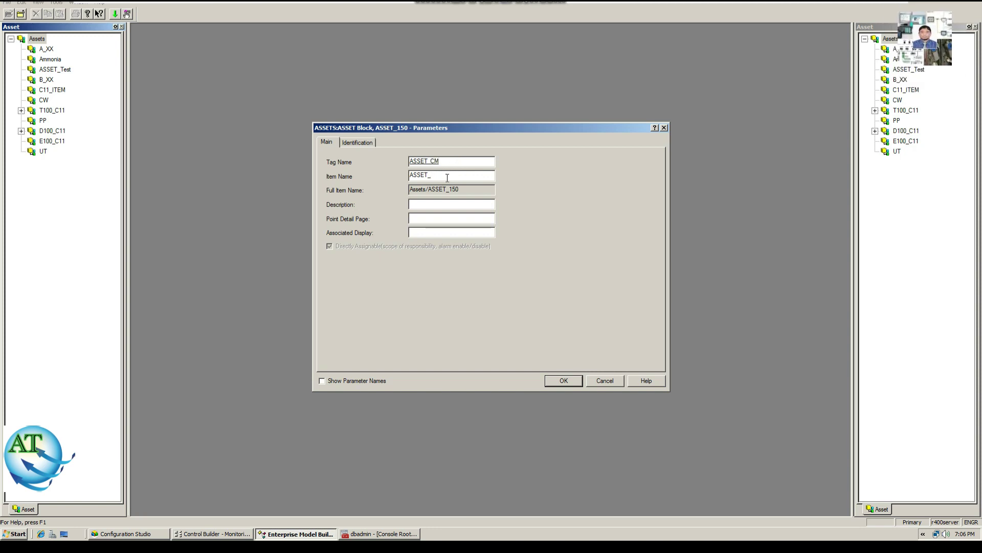
{"action": "type", "text": "CM"}
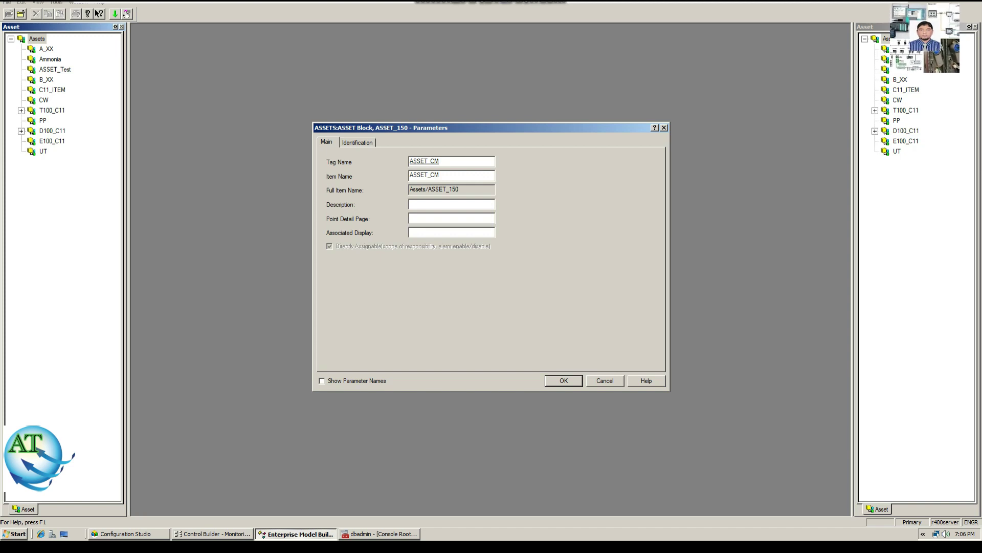
{"action": "left_click", "coordinate": [358, 142]}
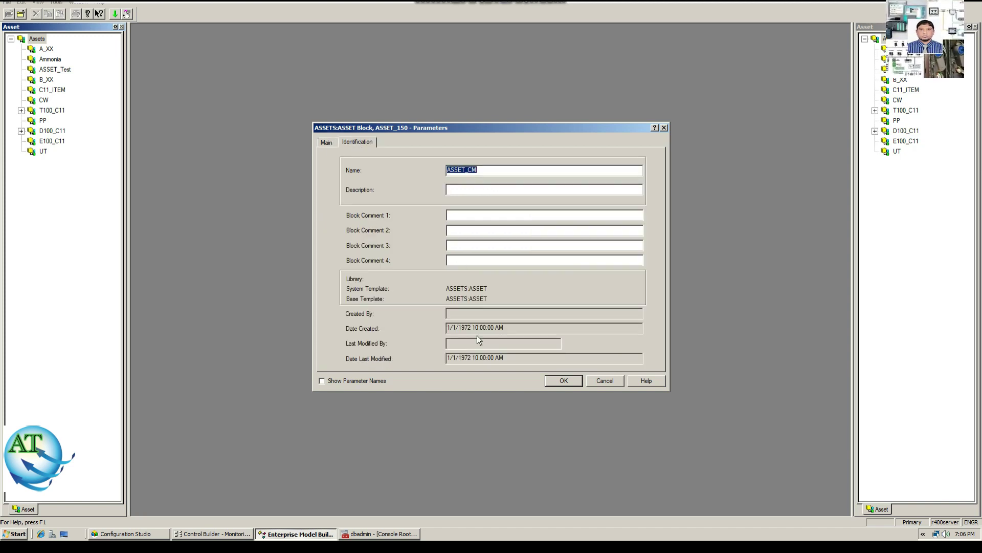
{"action": "left_click", "coordinate": [568, 381]}
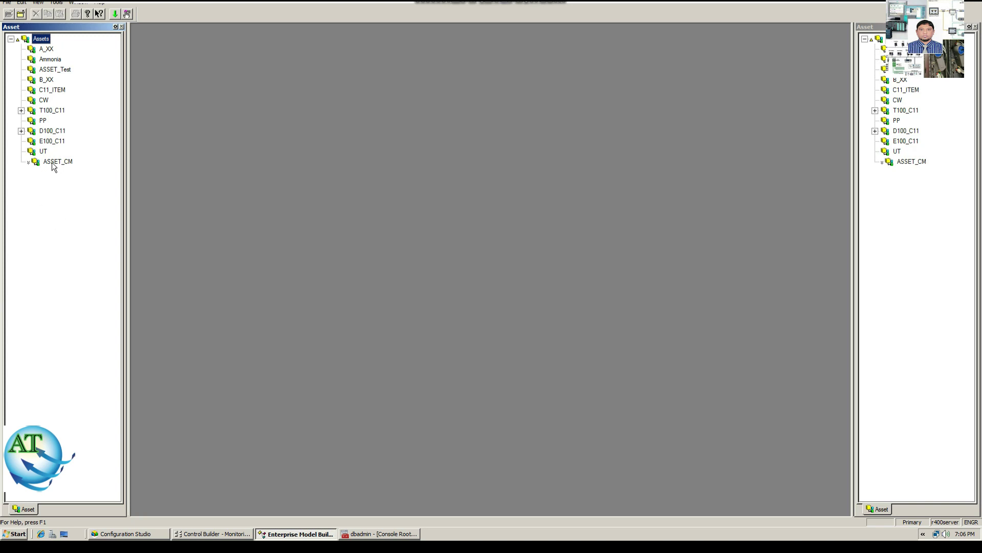
Load the Assets model with the new ASSET_CM asset to SERVER_109 without Force Load, and select ASSET_CM in the asset tree
{"action": "left_click", "coordinate": [56, 163]}
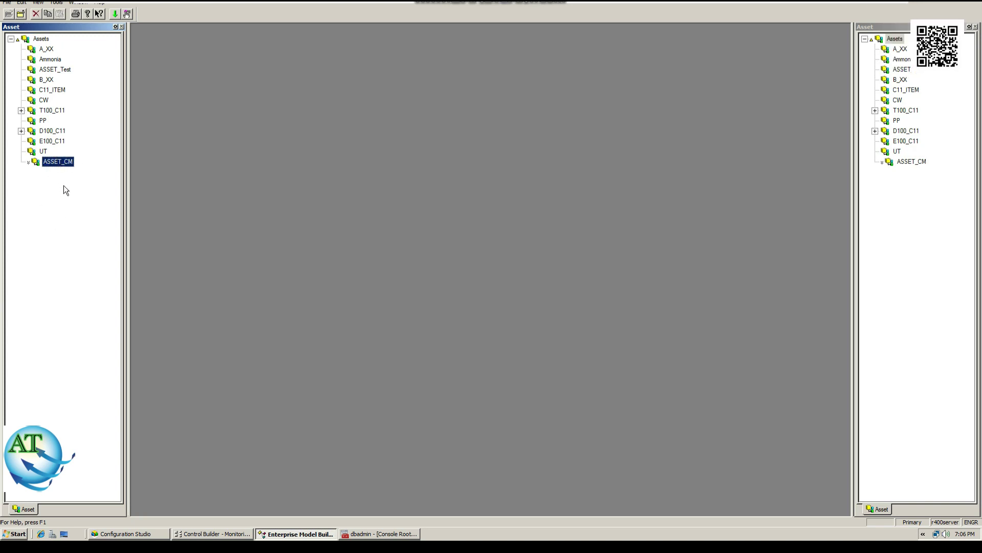
{"action": "left_click", "coordinate": [115, 14]}
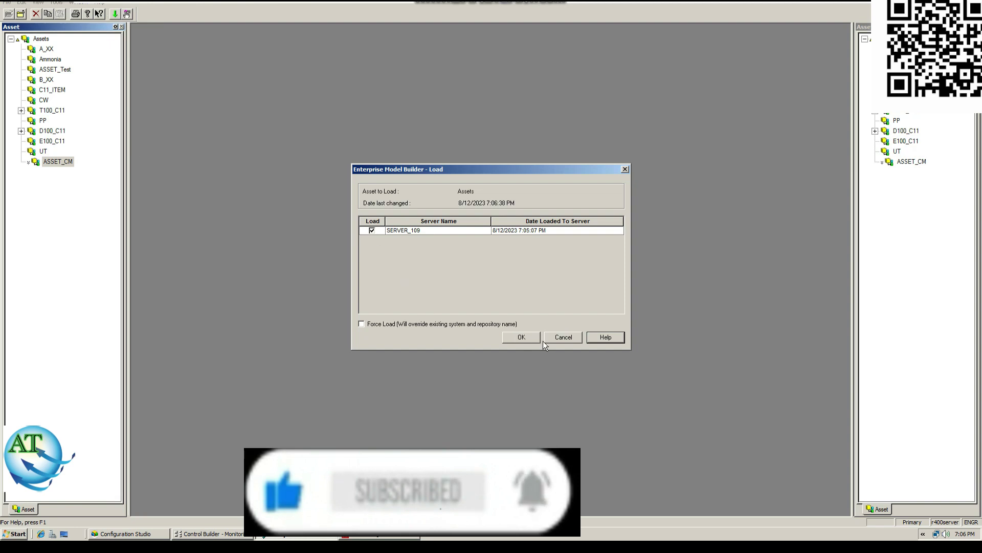
{"action": "left_click", "coordinate": [522, 337]}
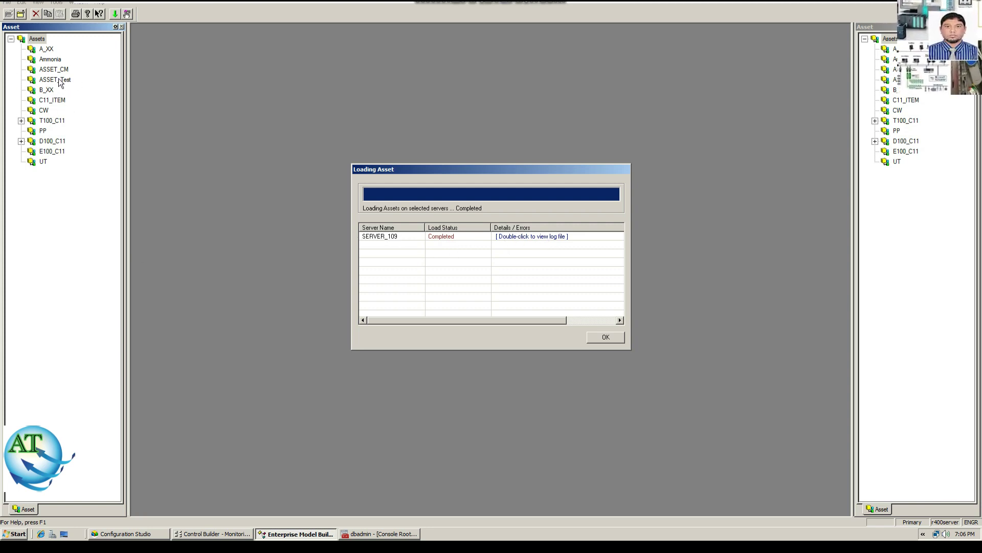
{"action": "left_click", "coordinate": [606, 336]}
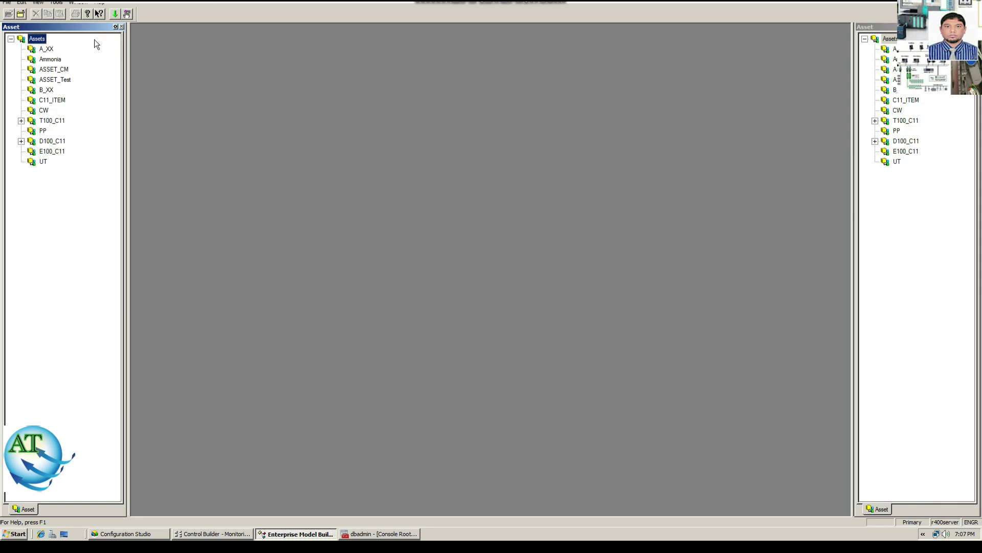
{"action": "left_click", "coordinate": [54, 70]}
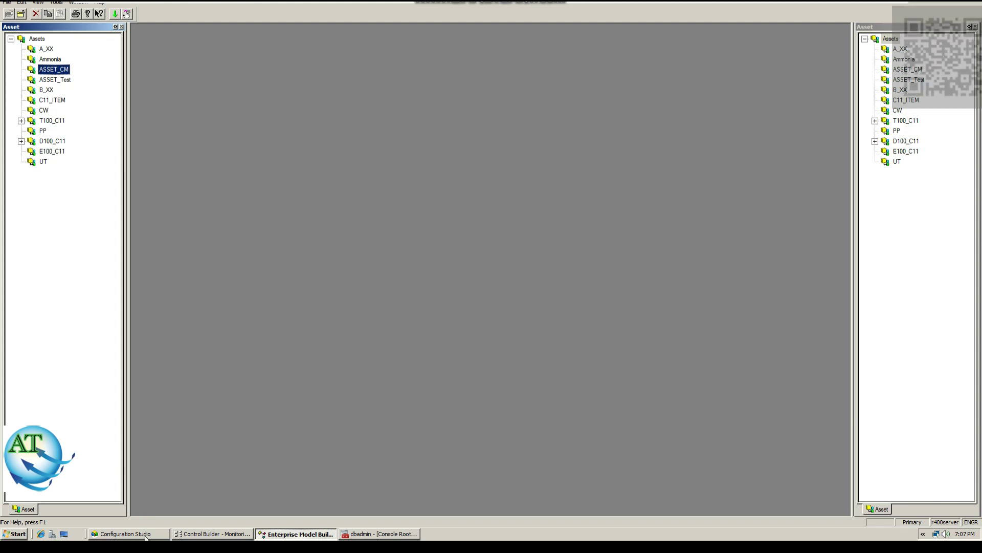
Switch to Control Builder and open the chart of the unassigned control module CM_2364 from the project assignment tree
{"action": "left_click", "coordinate": [213, 535]}
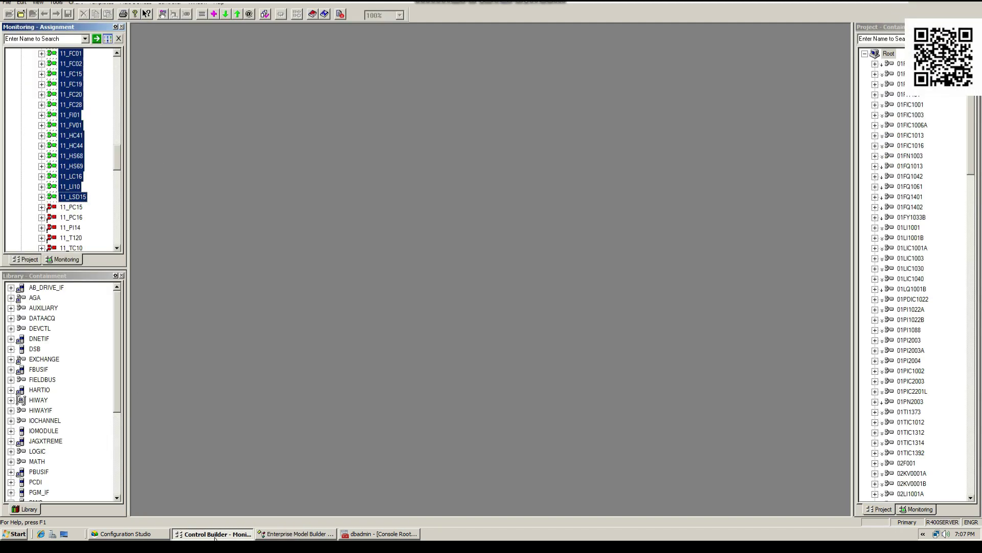
{"action": "left_click", "coordinate": [28, 259]}
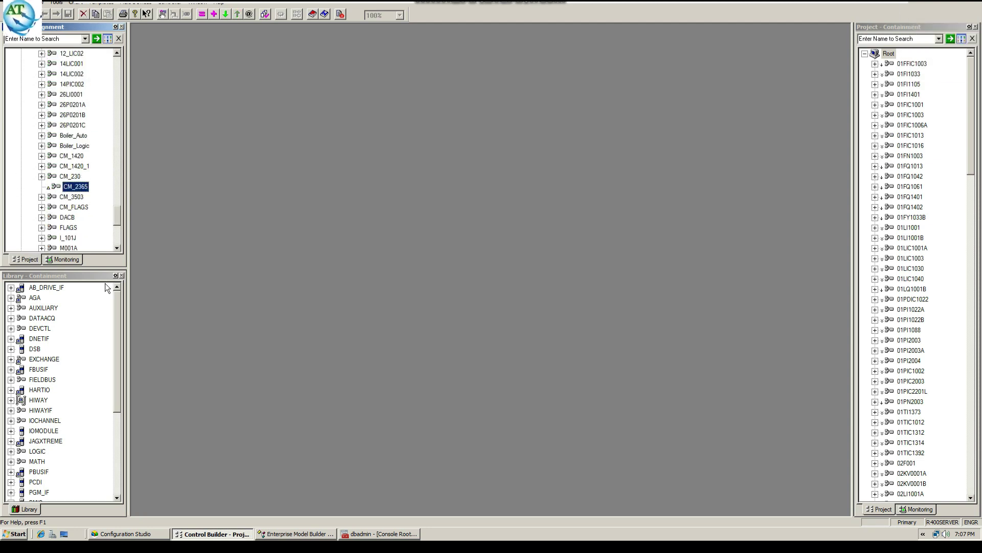
{"action": "scroll", "coordinate": [67, 215], "scroll_direction": "down", "scroll_amount": 6}
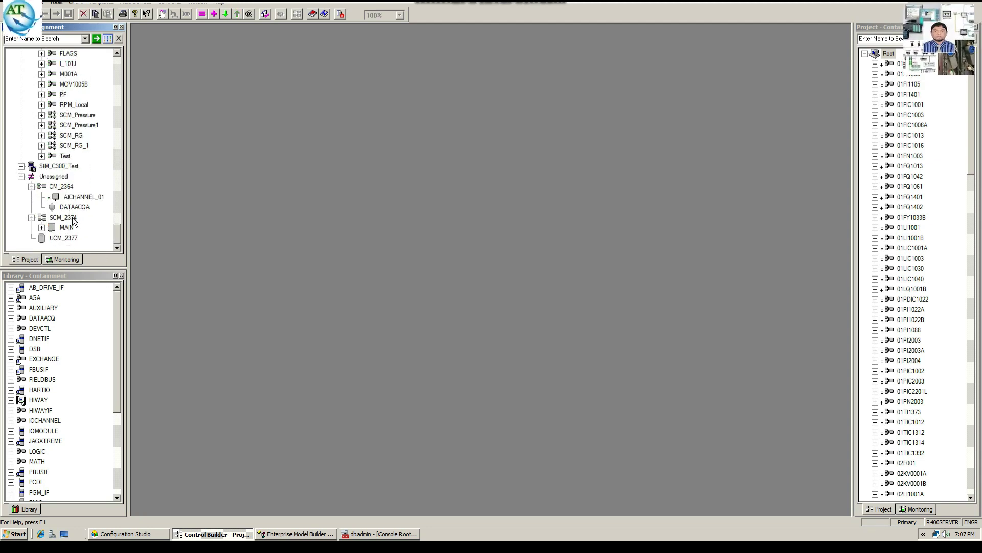
{"action": "double_click", "coordinate": [61, 186]}
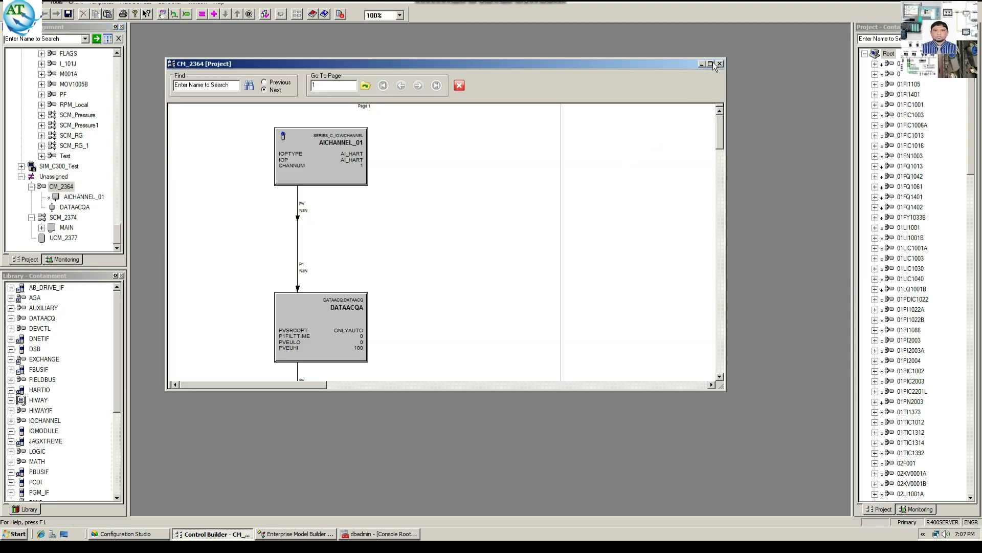
Change the parent asset of control module CM_2364 to ASSET_CM in its block parameters and close the module's chart
{"action": "left_click", "coordinate": [710, 64]}
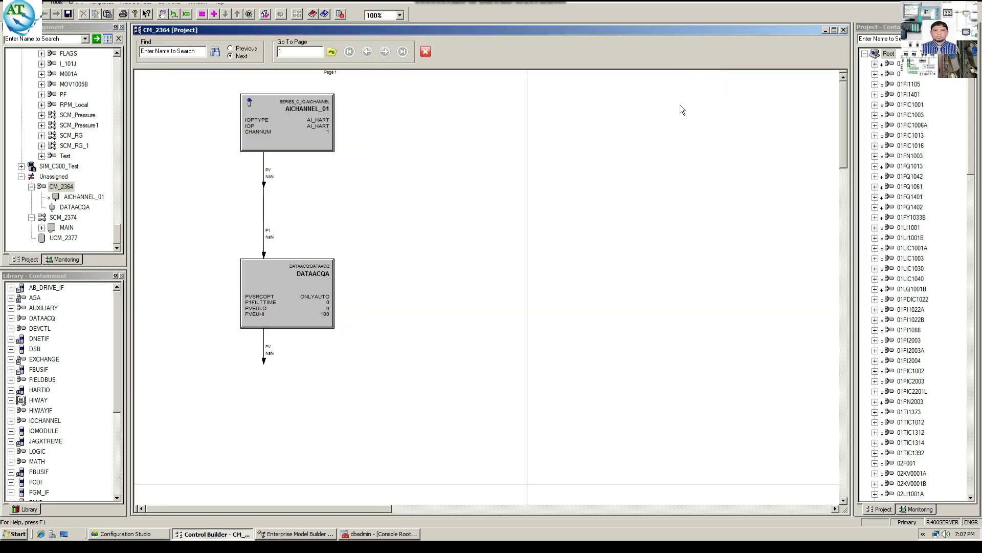
{"action": "double_click", "coordinate": [672, 149]}
{"action": "left_click", "coordinate": [657, 144]}
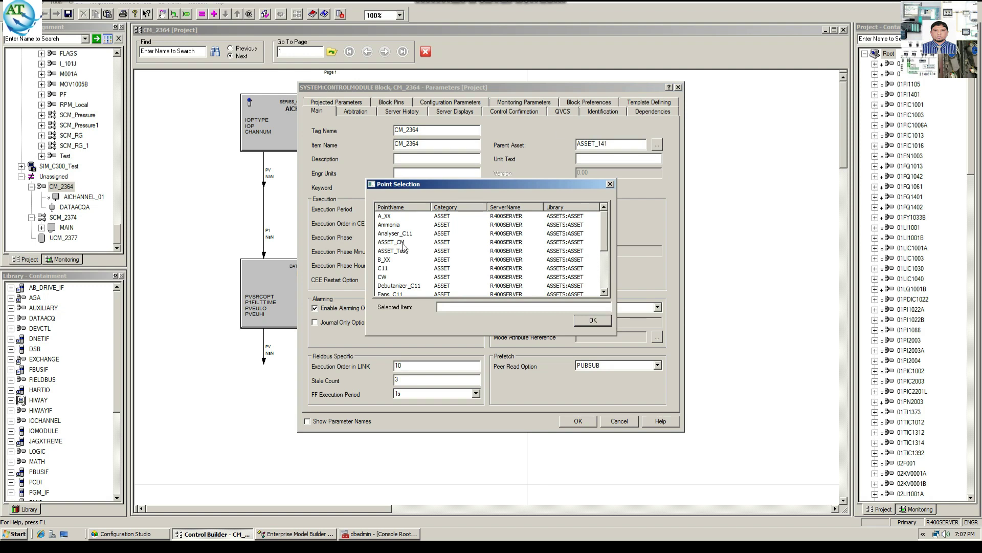
{"action": "left_click", "coordinate": [400, 244]}
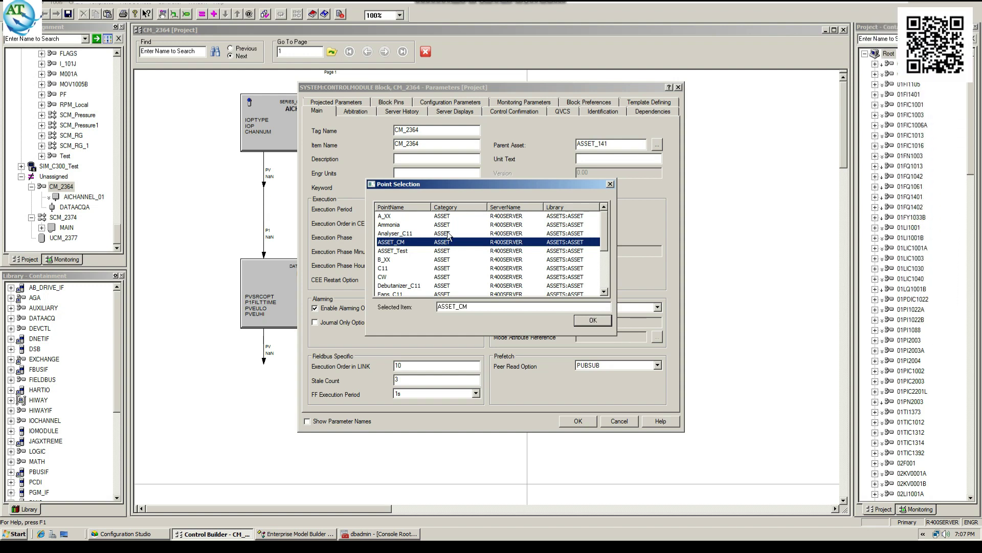
{"action": "left_click", "coordinate": [593, 320]}
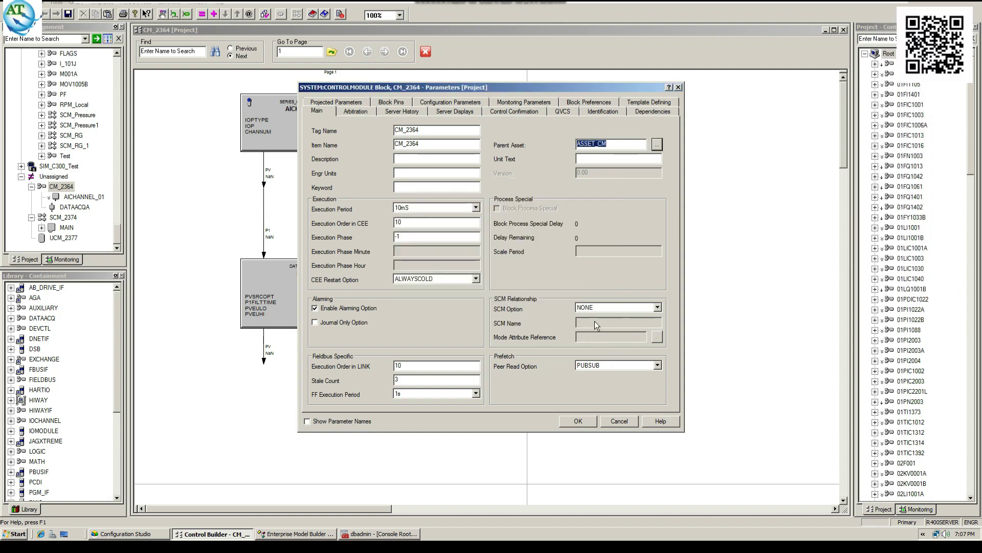
{"action": "left_click", "coordinate": [585, 422]}
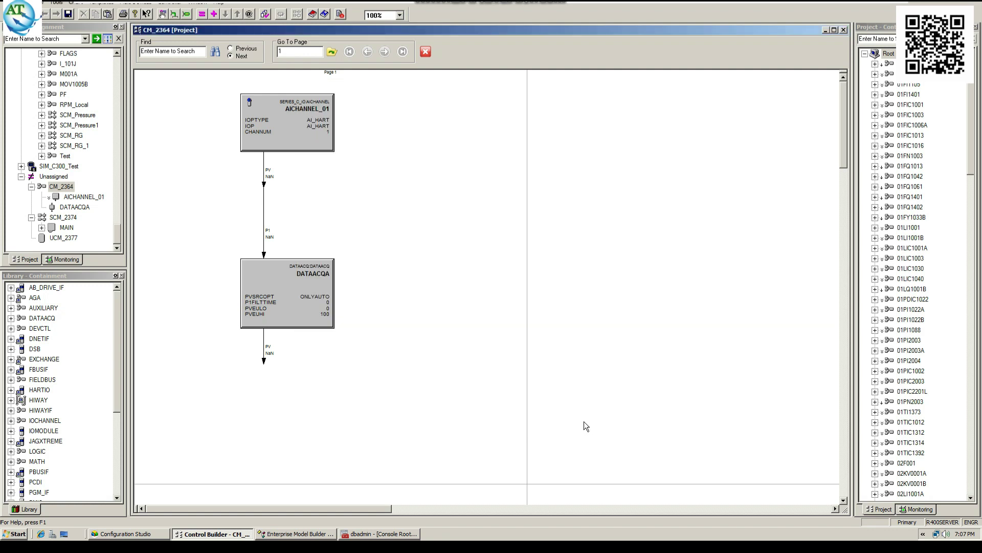
{"action": "left_click", "coordinate": [843, 29]}
{"action": "left_click", "coordinate": [497, 282]}
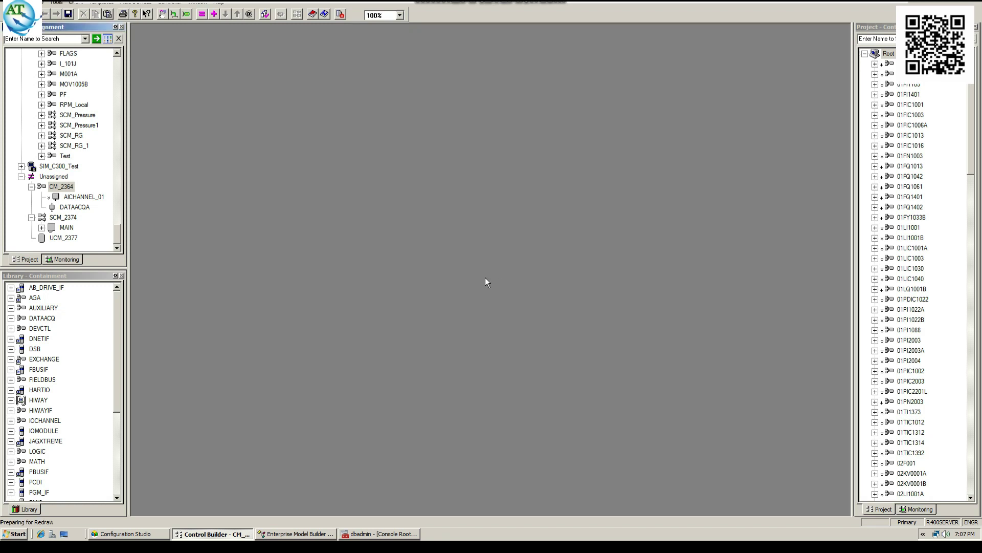